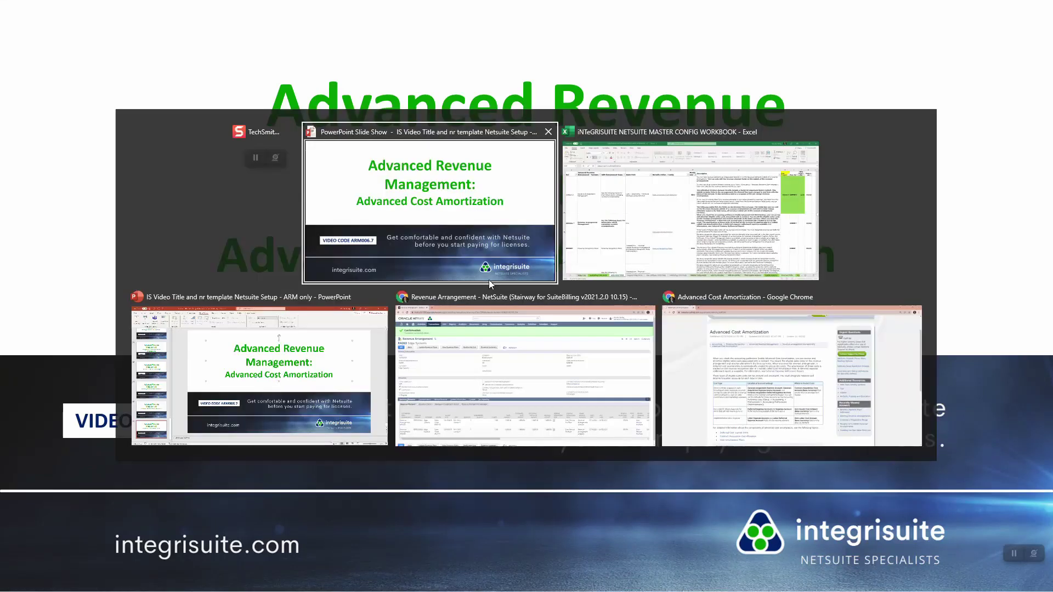
key(alt+Tab)
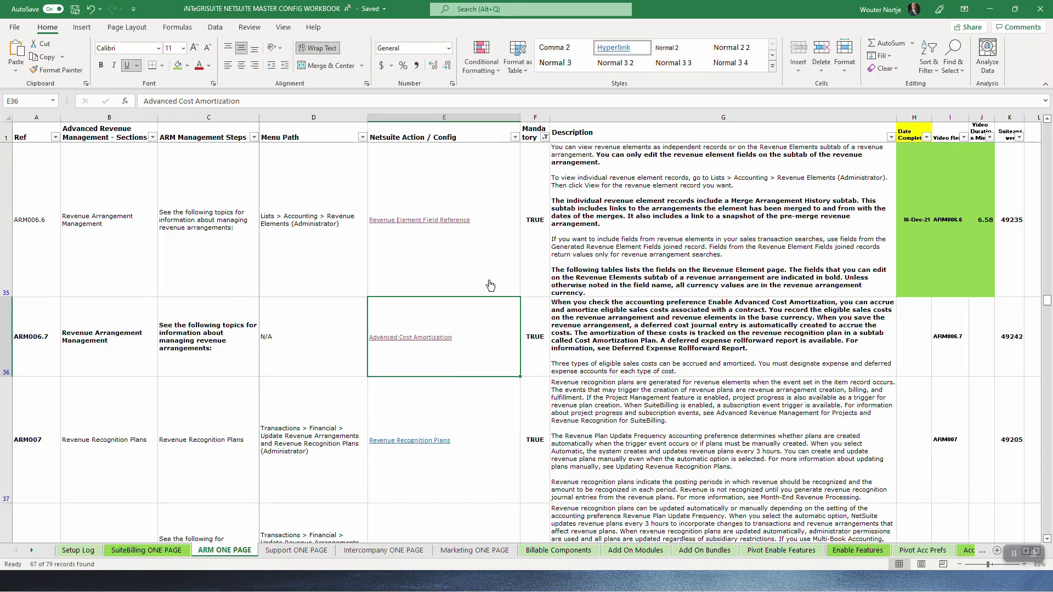
Step: Move across the config workbook's row 36 (ARM006.7) to cell K36 showing answer id 49242
key(Escape)
key(Left)
key(Left)
key(Left)
key(Left)
key(Right)
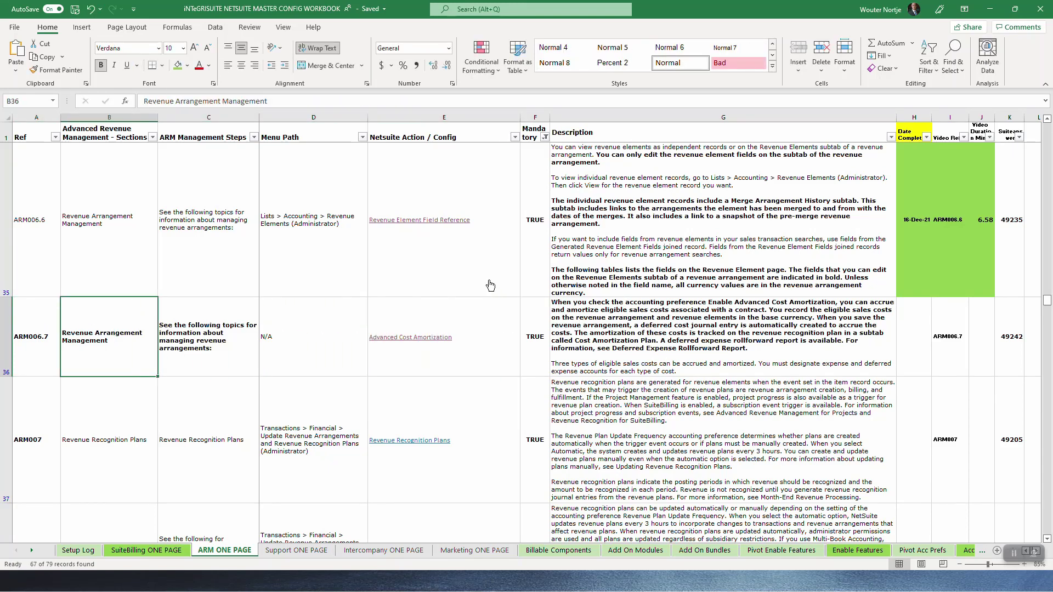
key(Left)
key(Right)
key(Down)
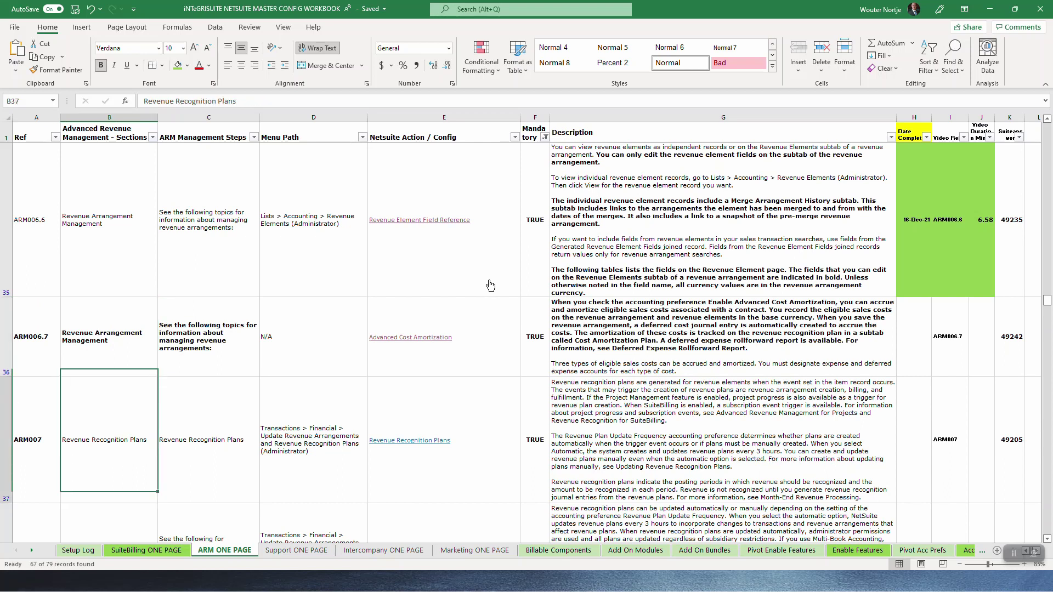
key(Up)
key(Right)
key(Right)
key(Right)
key(Right)
key(Right)
key(Right)
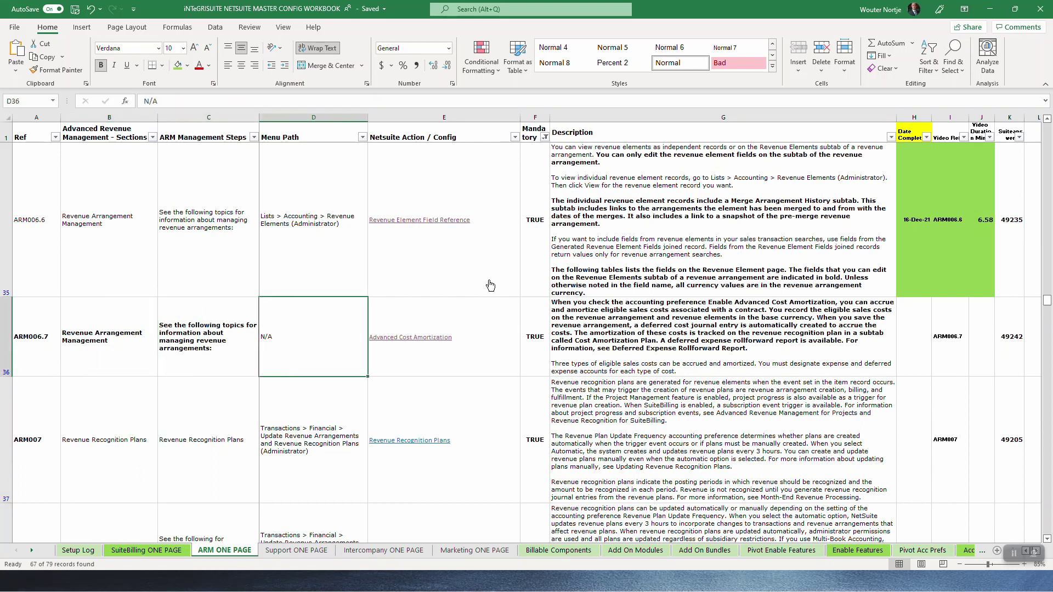
key(Right)
key(Right)
key(Right)
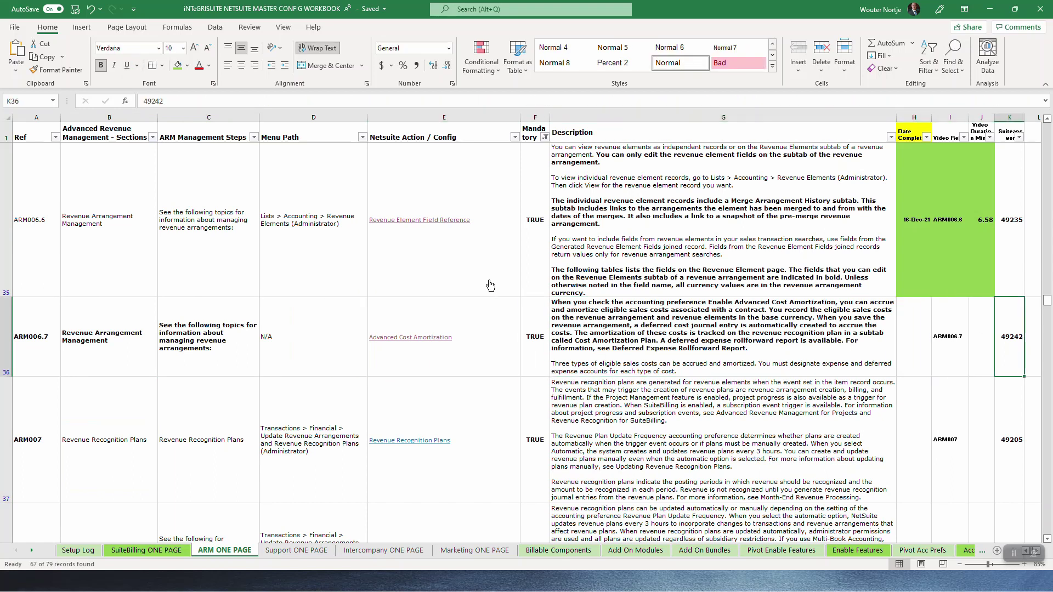
key(alt+Tab)
key(alt+Tab)
key(alt+Tab)
key(alt+Tab)
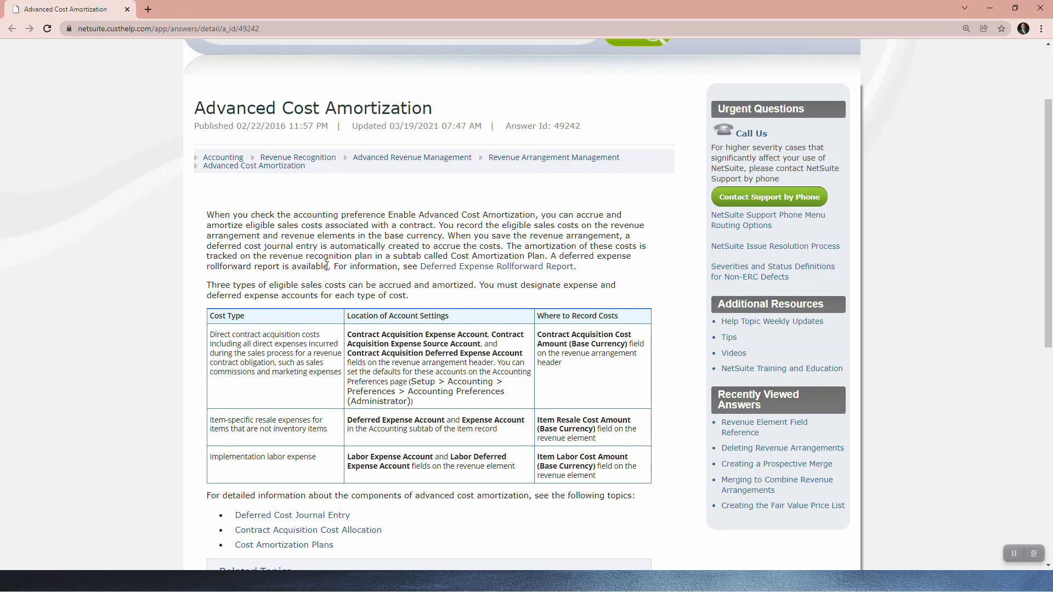
Step: Read the three eligible cost types in SuiteAnswers article 49242, Advanced Cost Amortization
key(alt+Tab)
key(alt+Tab)
key(alt+Tab)
key(alt+Tab)
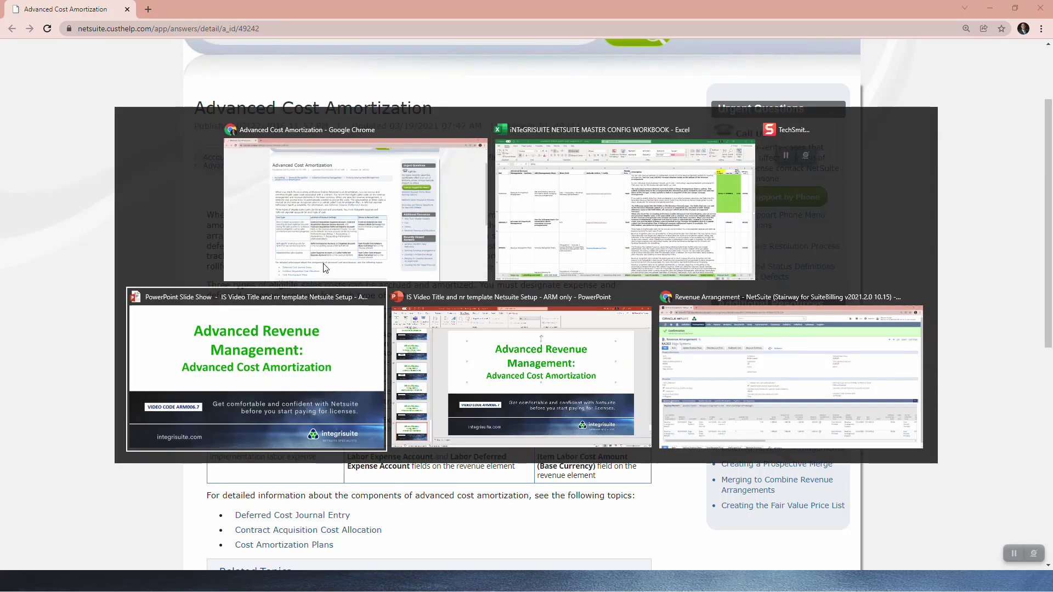
Step: Open revenue plan RRPL000772 from arrangement RA263's revenue recognition plans
key(alt+Tab)
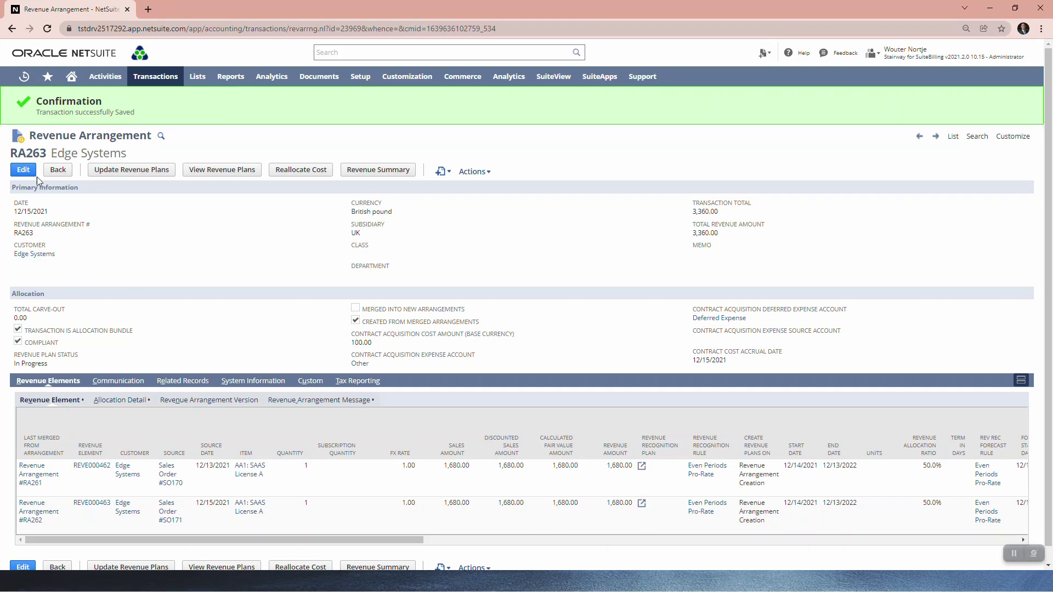
scroll(234, 404, down, 1)
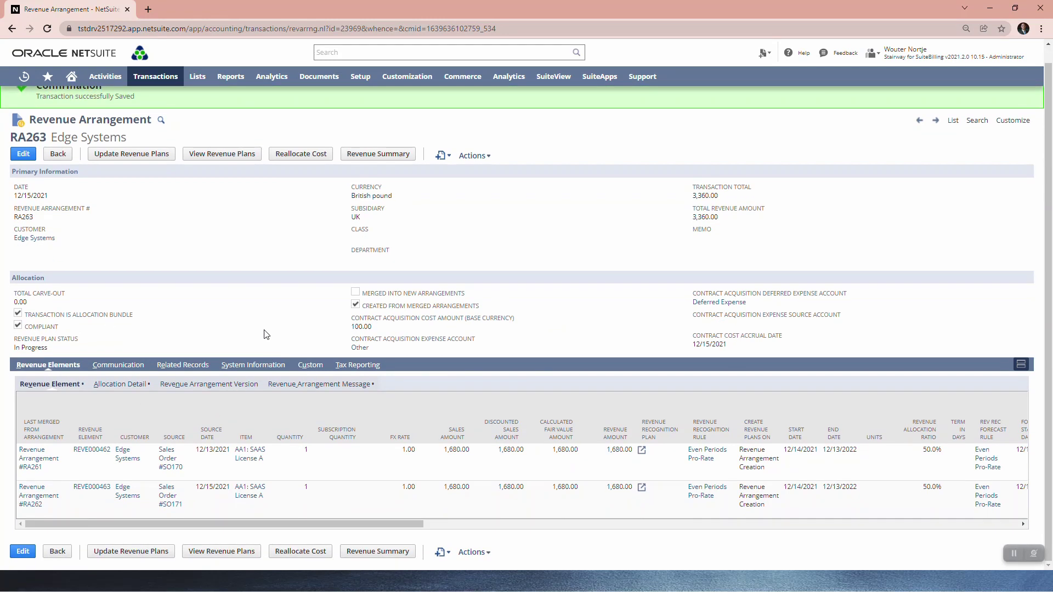
scroll(265, 334, up, 1)
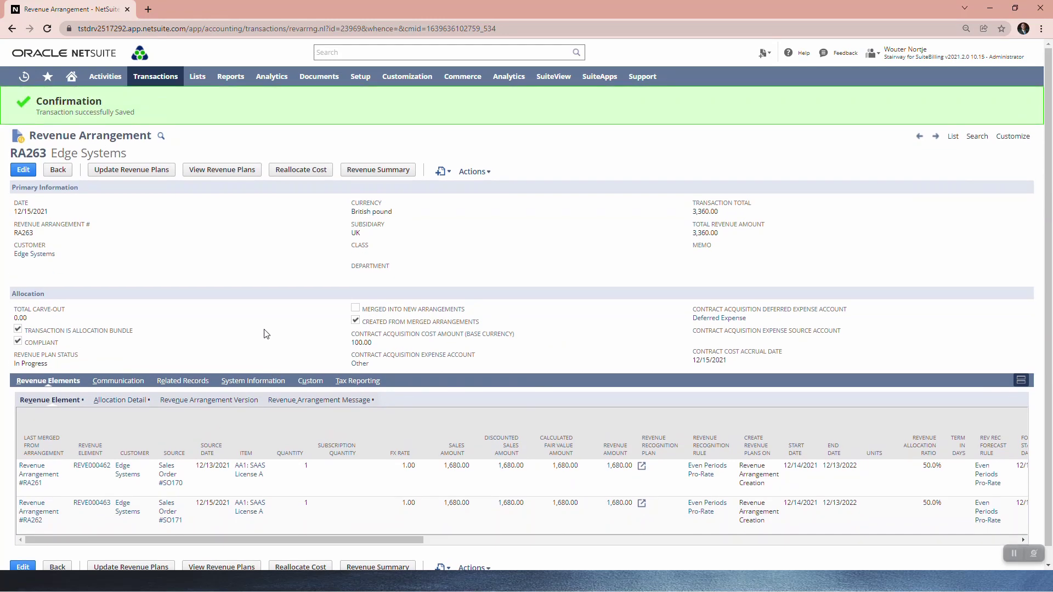
click(223, 170)
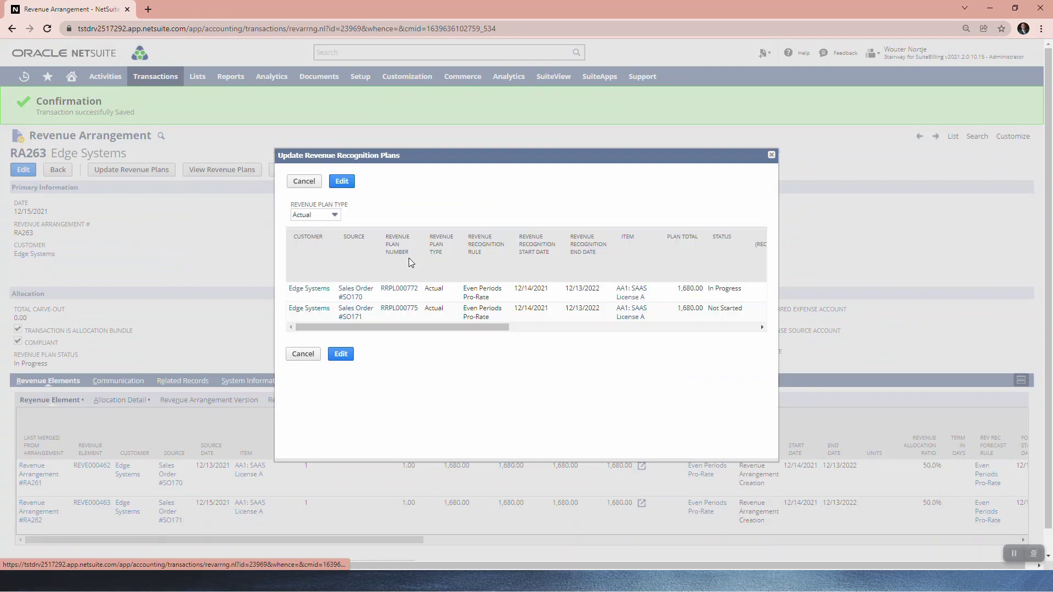
click(401, 292)
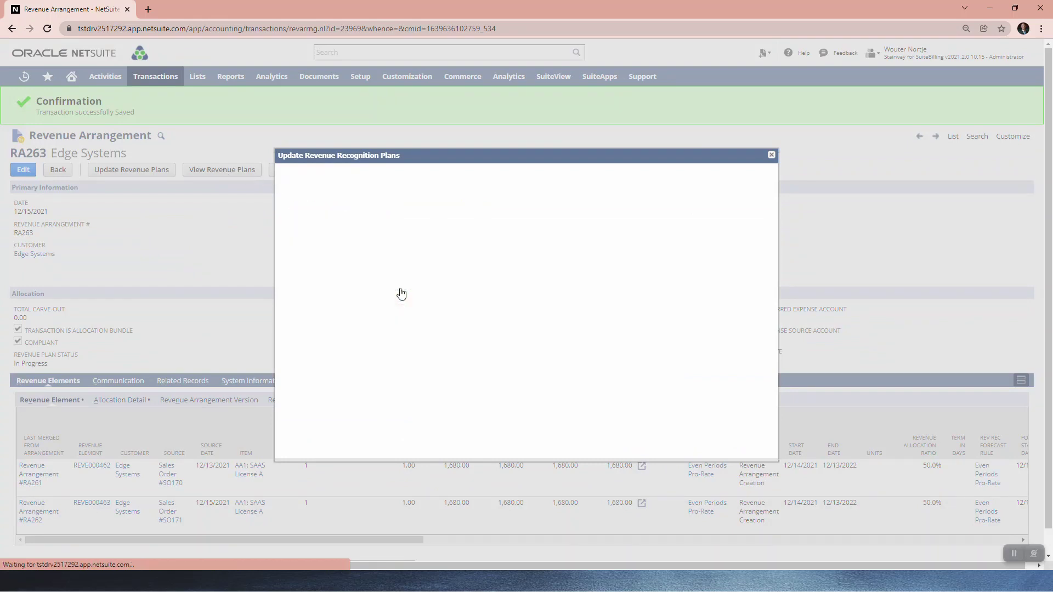
Step: Show RRPL000772's cost amortization schedule: 4.84 in Dec 2021, then 8.33 monthly
scroll(391, 286, down, 2)
scroll(390, 285, down, 3)
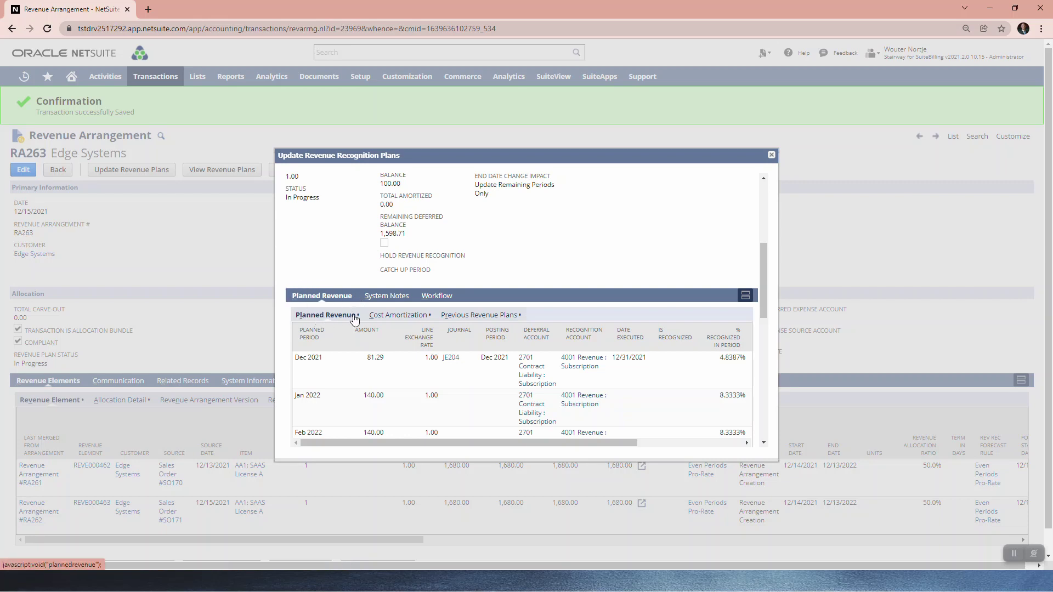
click(407, 316)
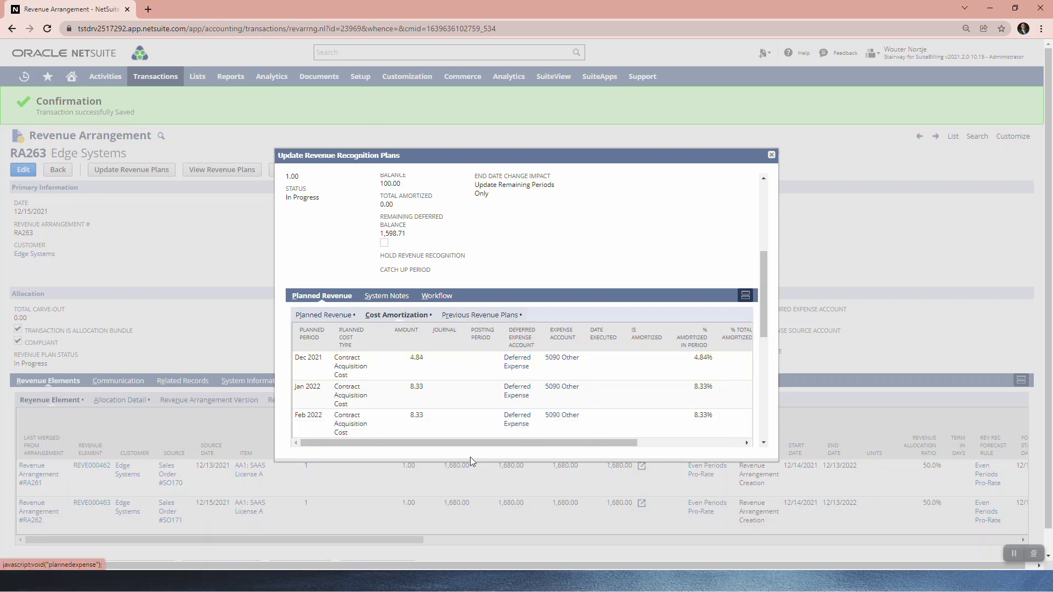
drag(471, 461, 464, 535)
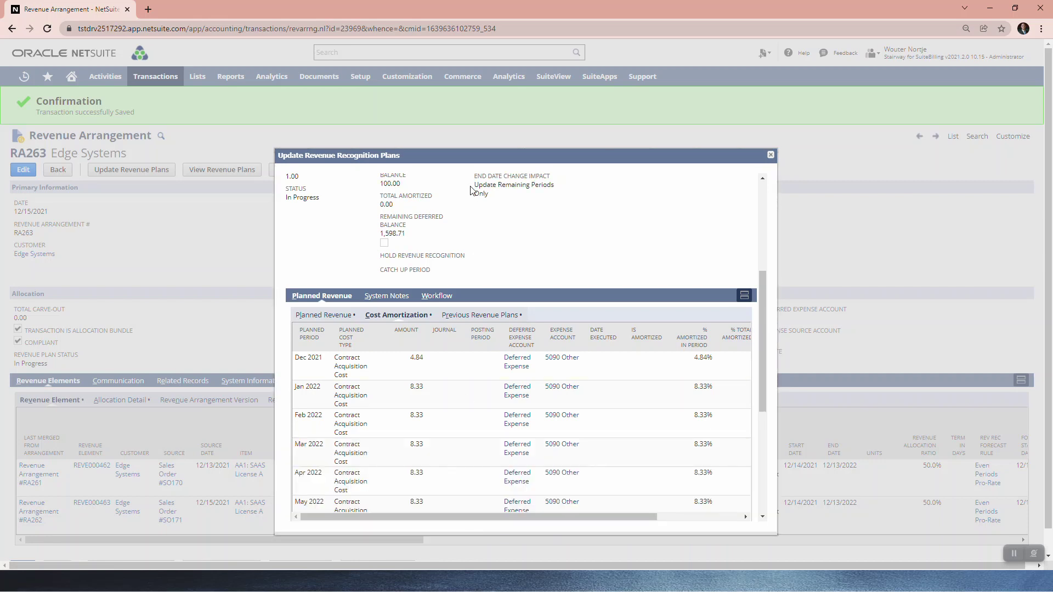
drag(464, 149, 462, 58)
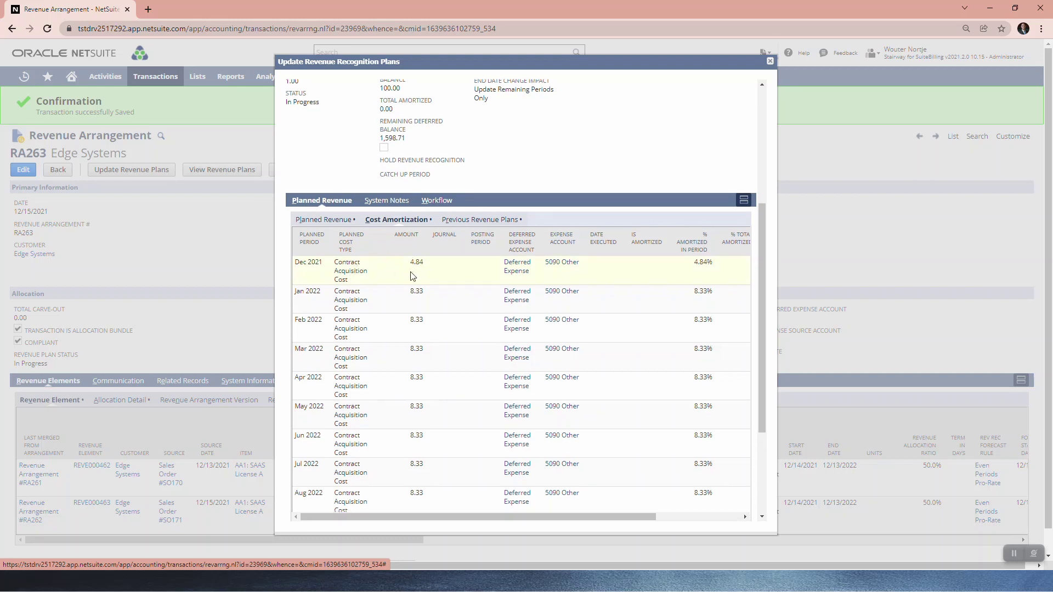
scroll(411, 276, down, 3)
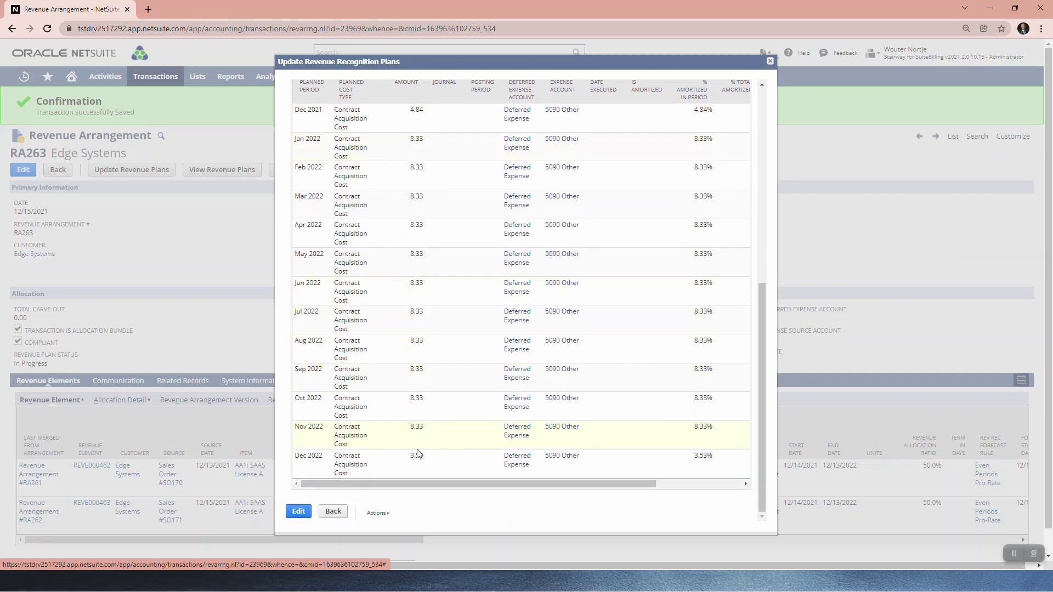
scroll(414, 455, up, 10)
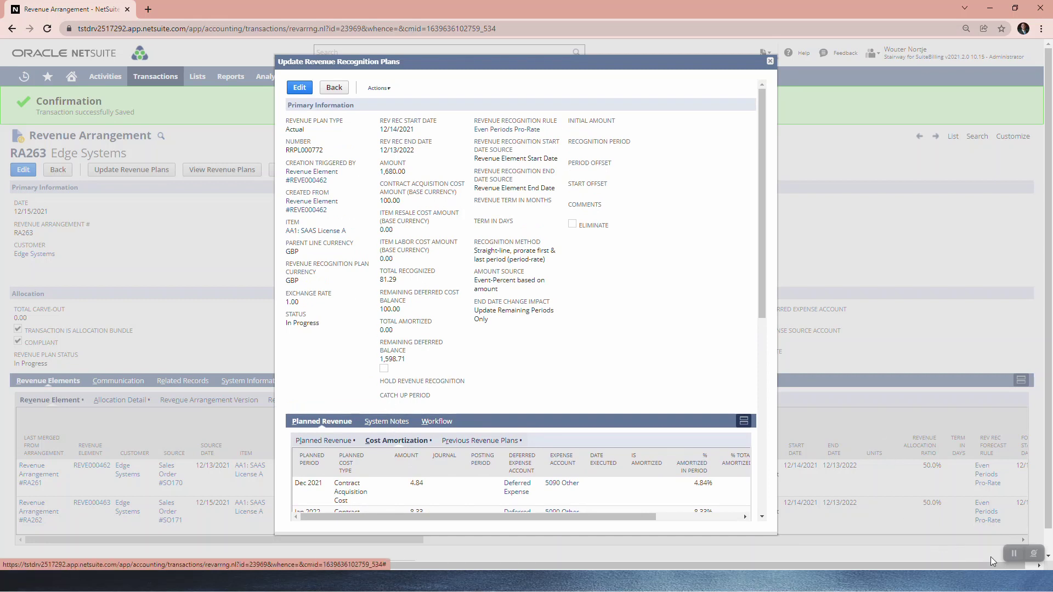
key(alt+Tab)
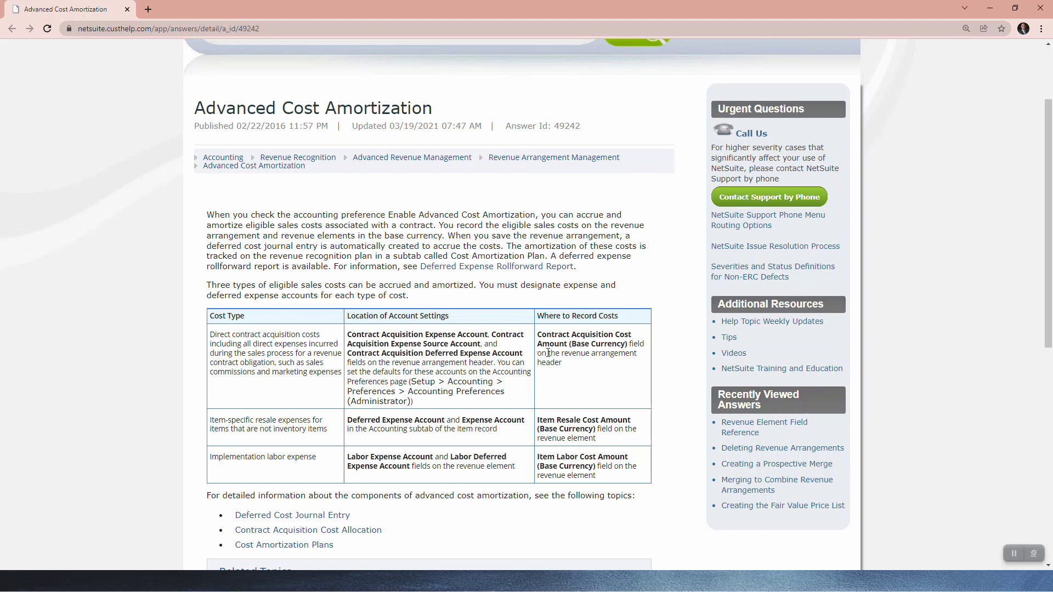
Step: Review the help article's cost type table and return to revenue plan RRPL000772
key(alt+Tab)
Step: Close the RRPL000772 plan window, then select 'Item Resale Cost Amount' in the help article
click(517, 254)
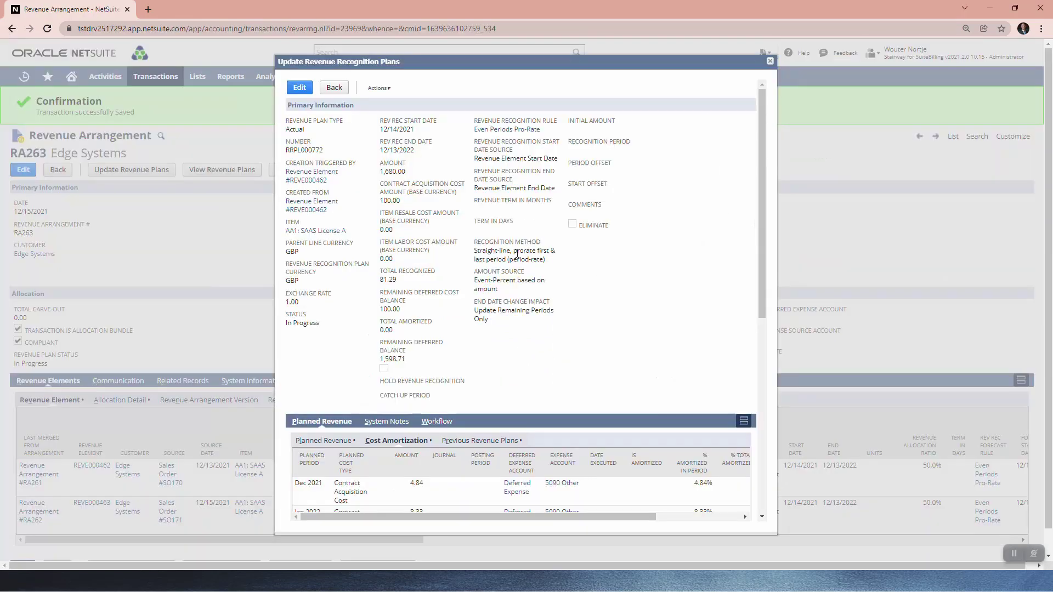
click(770, 62)
mouse_move(765, 60)
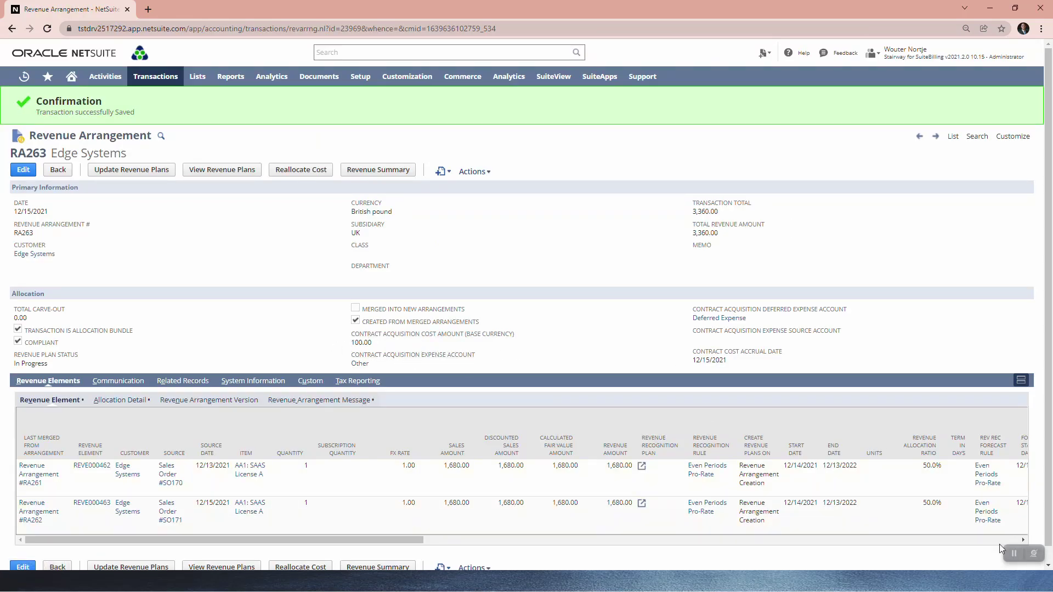
key(alt+Tab)
key(alt+Tab)
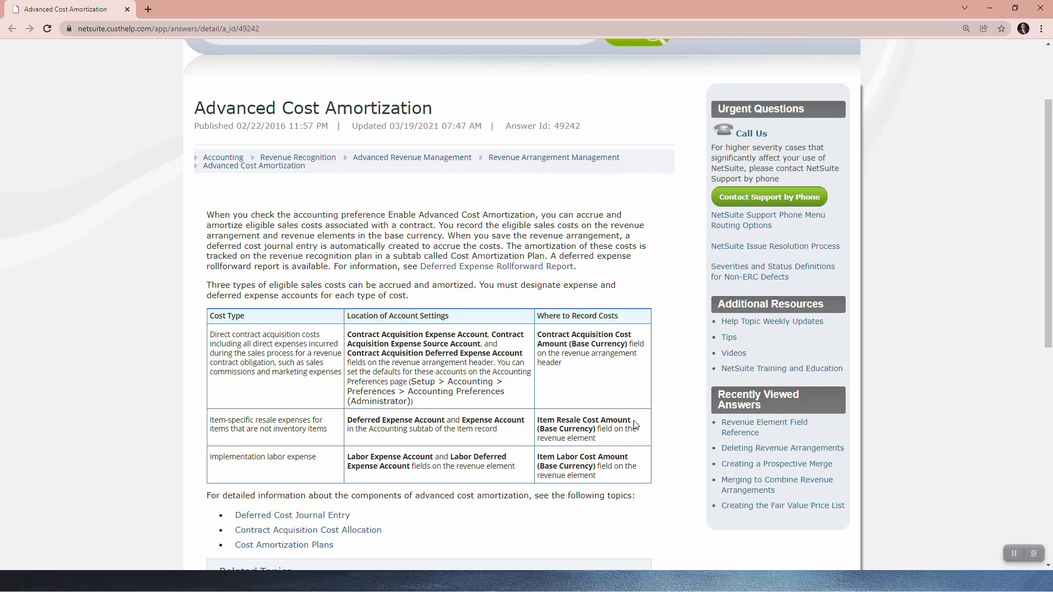
drag(631, 422, 538, 421)
key(ctrl+c)
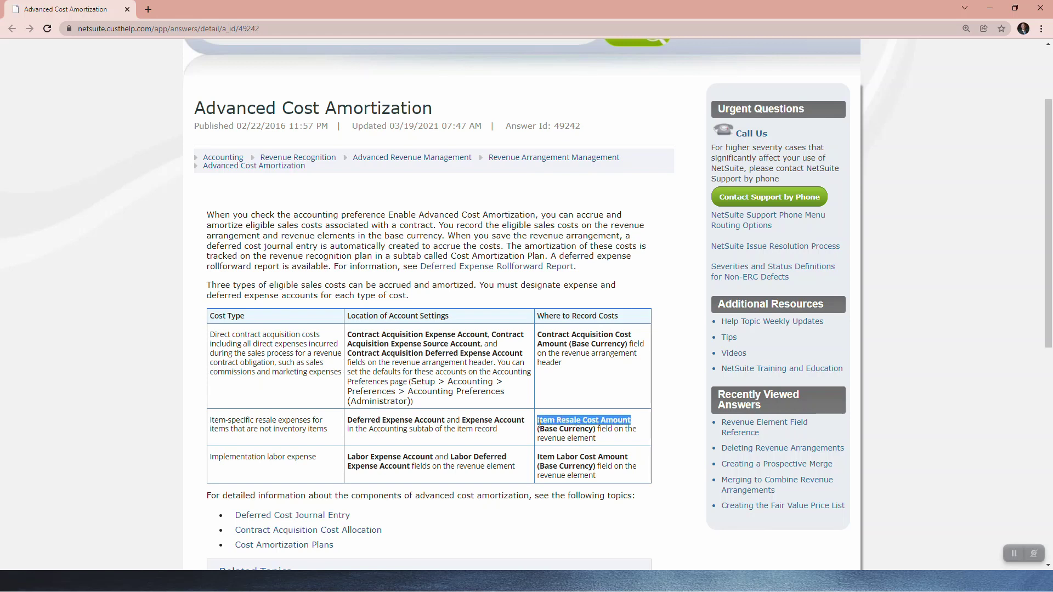
Step: Search RA263's page for the Item Resale Cost Amount column, cross-checking the help article
key(alt+Tab)
key(alt+Tab)
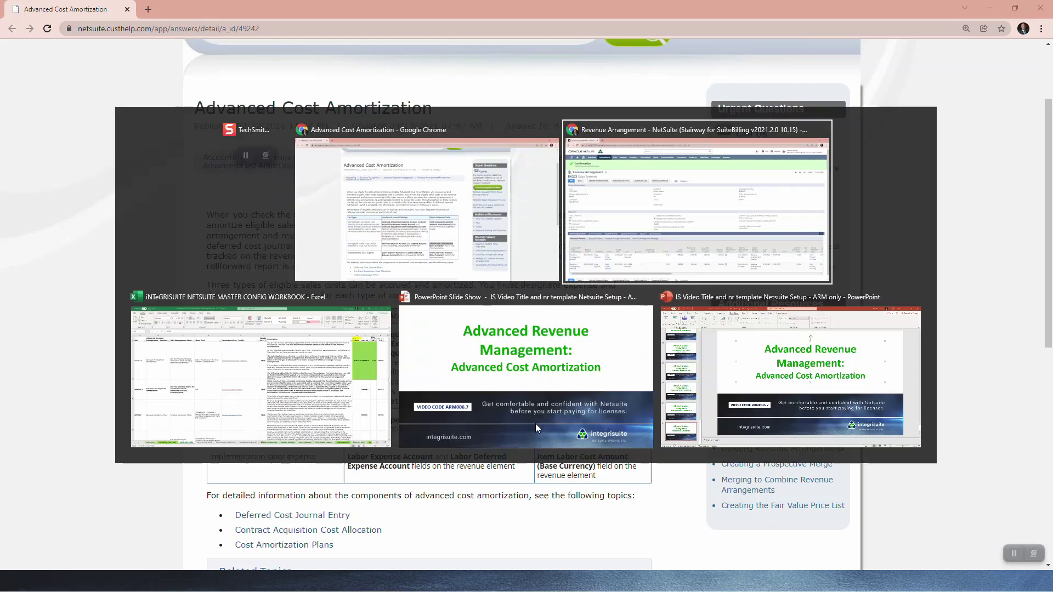
key(ctrl+f)
key(ctrl+v)
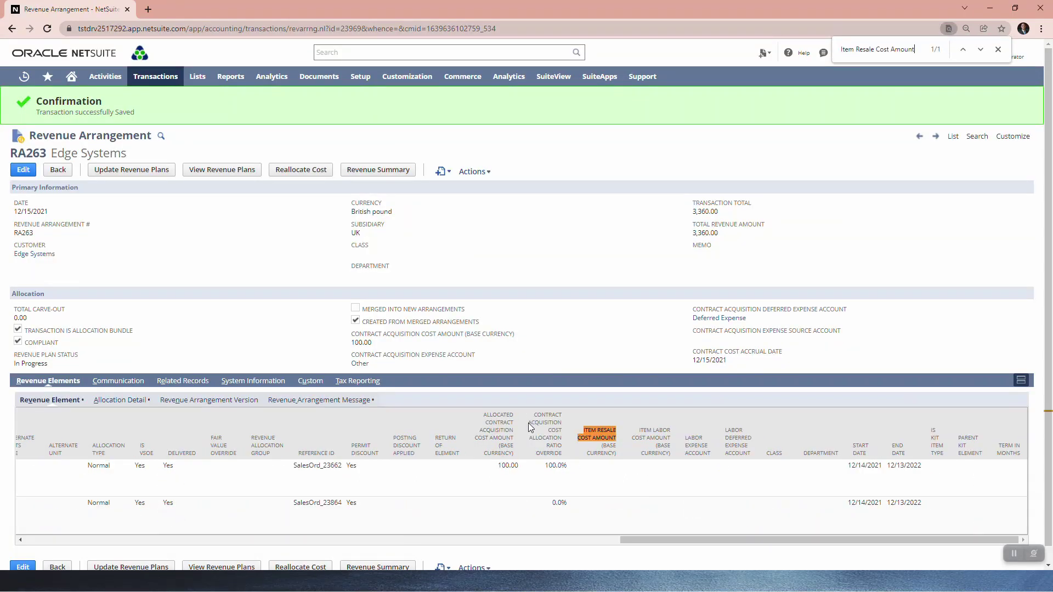
scroll(597, 441, down, 1)
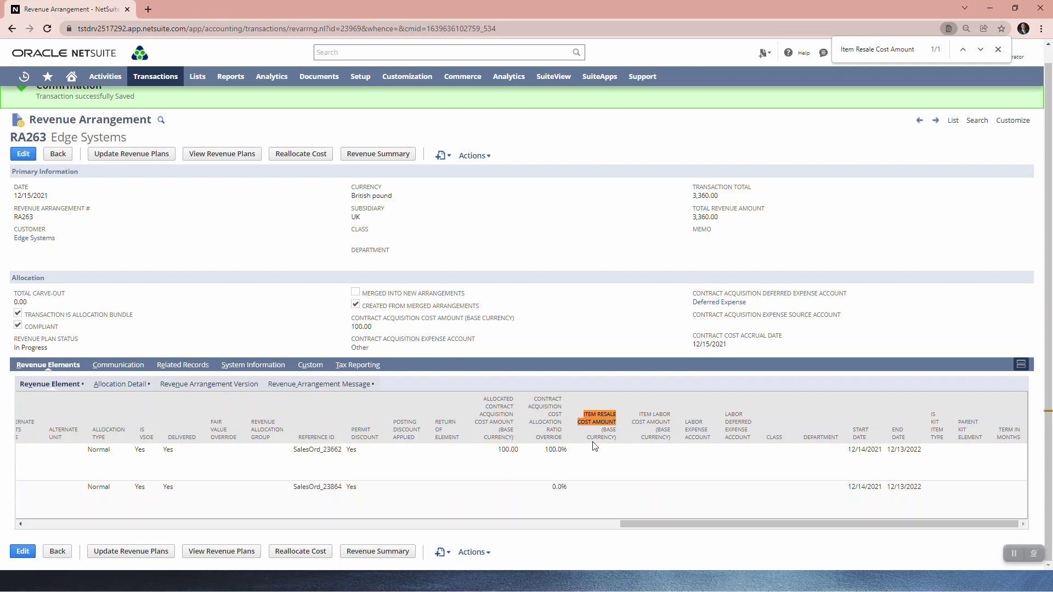
key(alt+Tab)
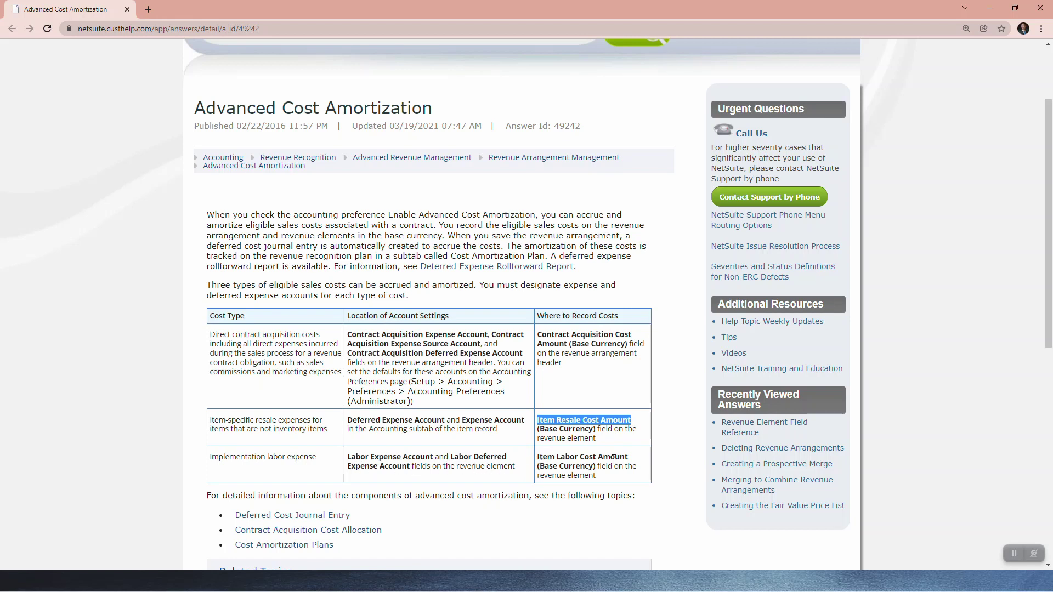
key(alt+Tab)
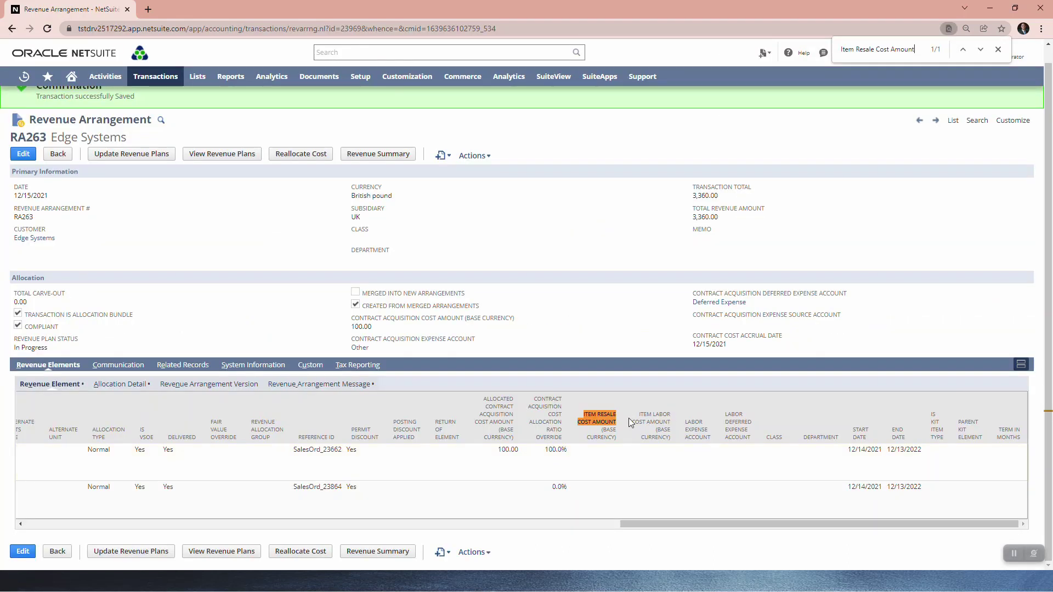
key(alt+Tab)
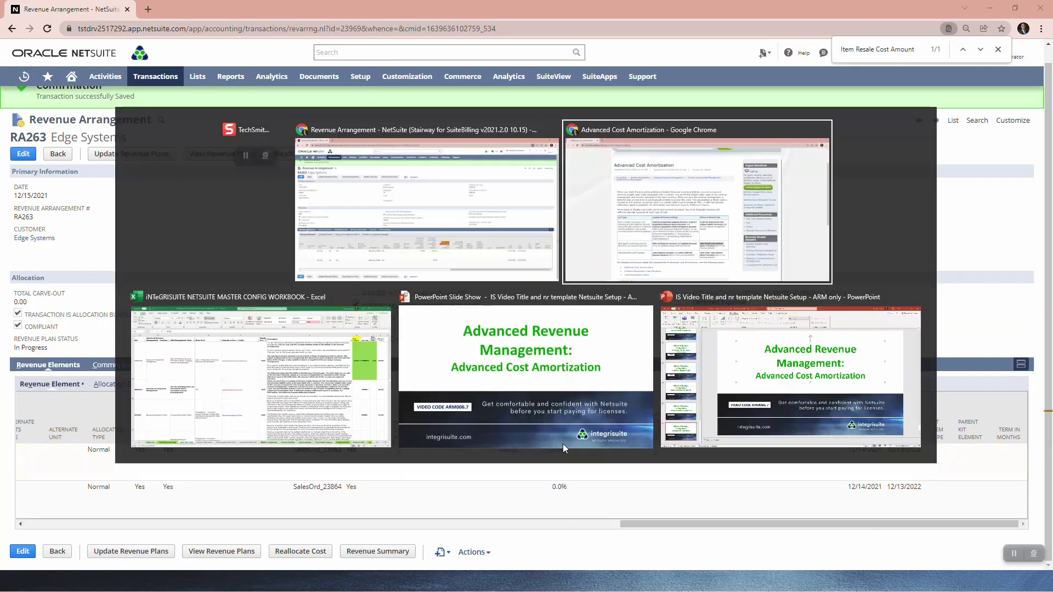
scroll(384, 483, down, 1)
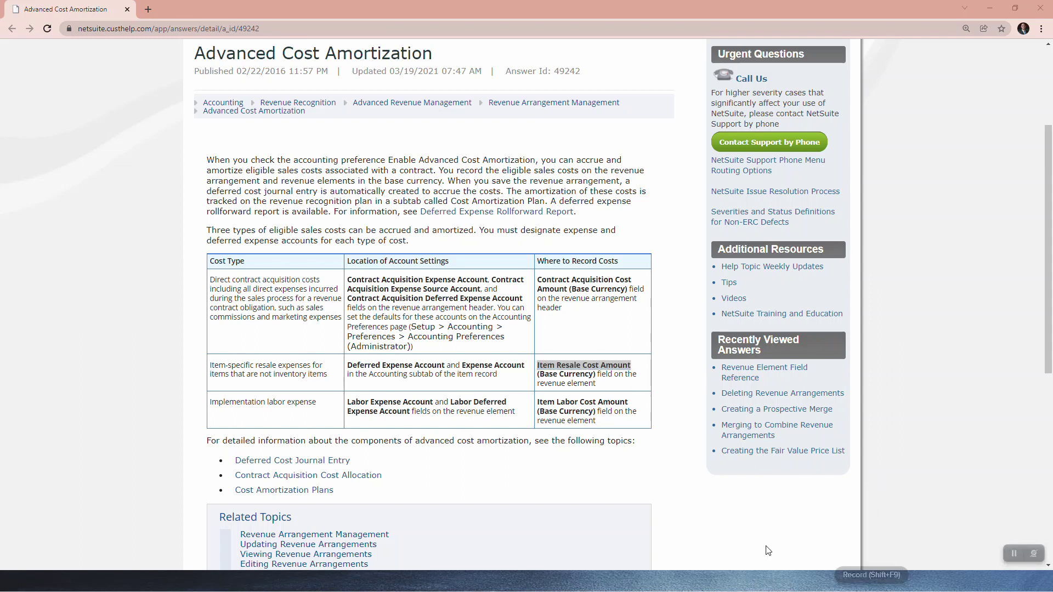
key(alt+Tab)
key(alt+Tab)
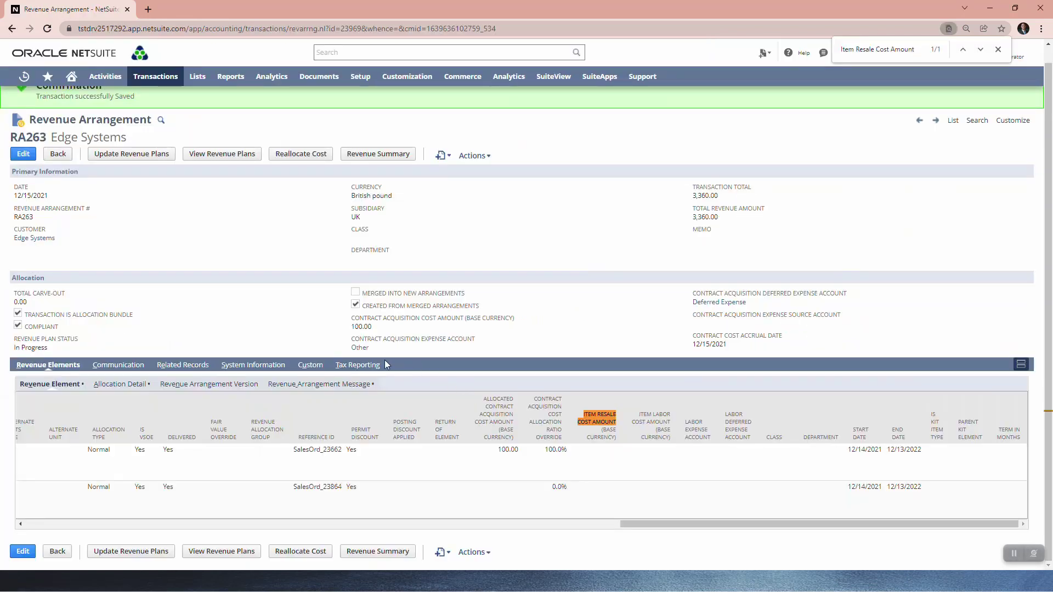
click(23, 155)
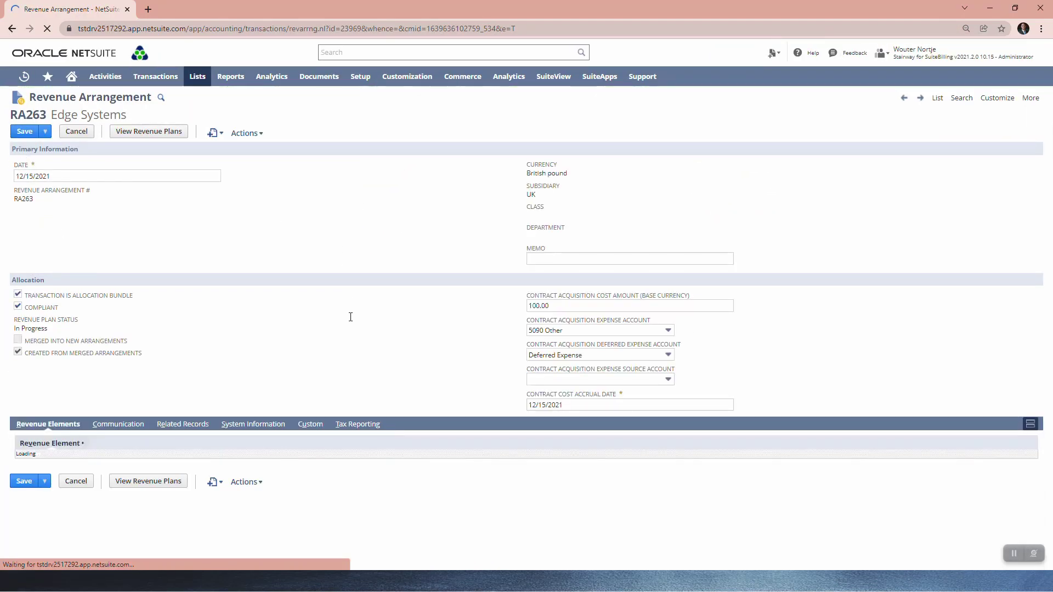
Step: Scroll RA263's revenue elements right and open the first line, AA1: SAAS License A, for editing
scroll(357, 340, down, 3)
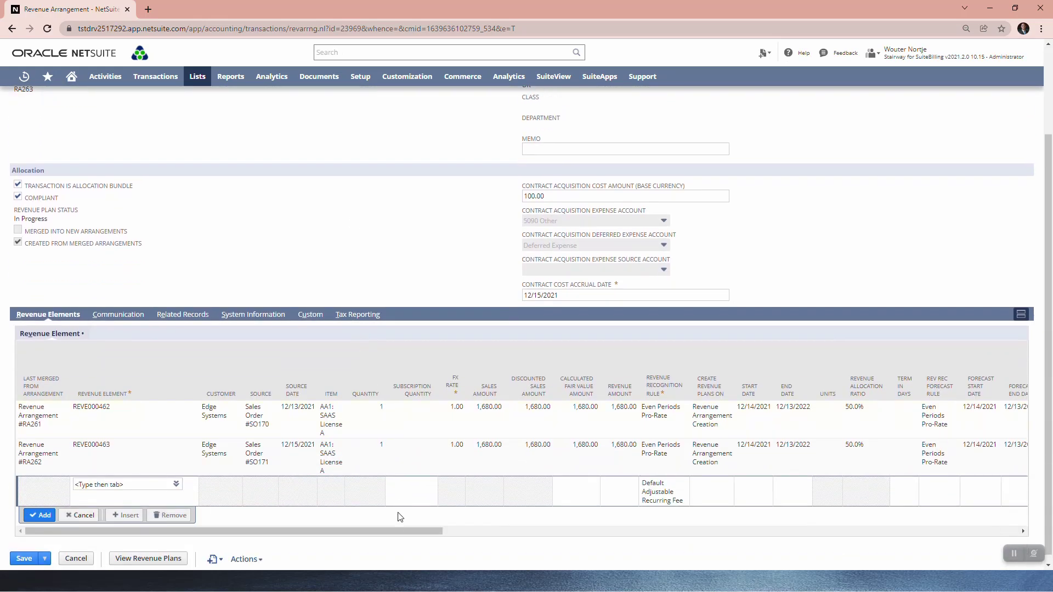
drag(401, 532, 916, 552)
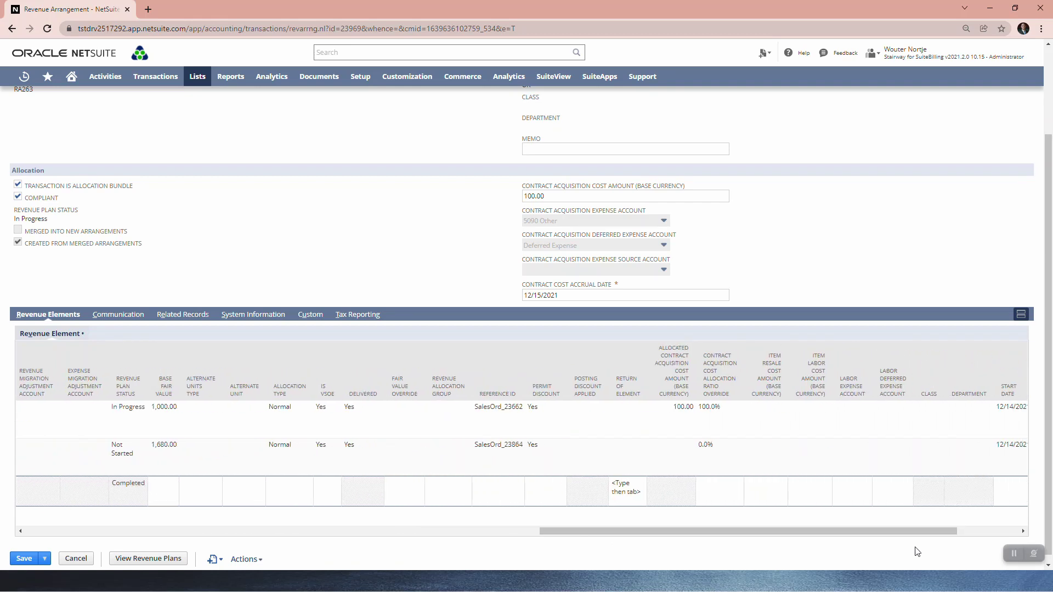
click(767, 414)
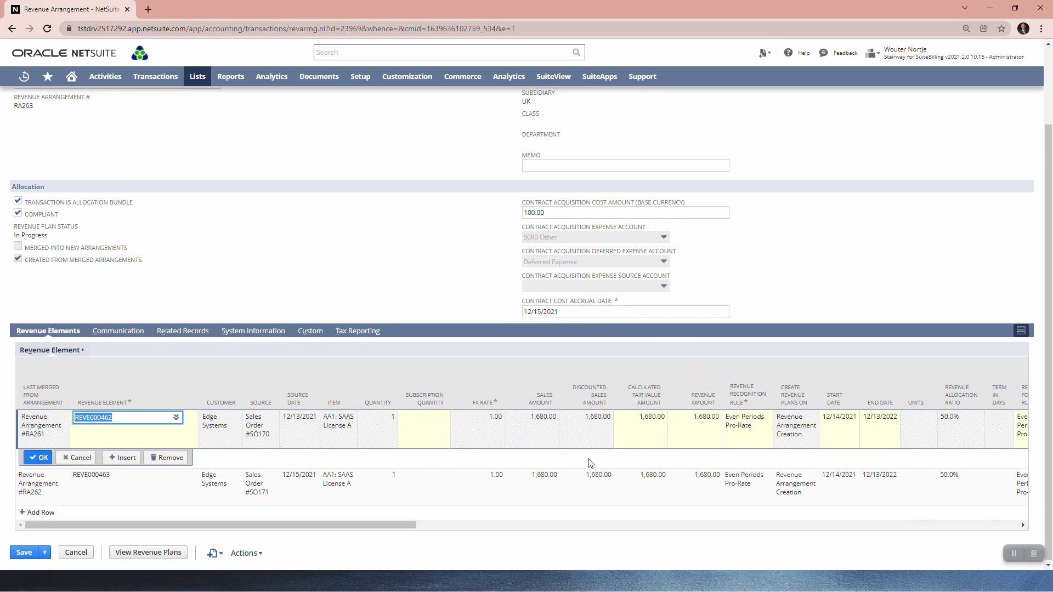
drag(291, 528, 834, 531)
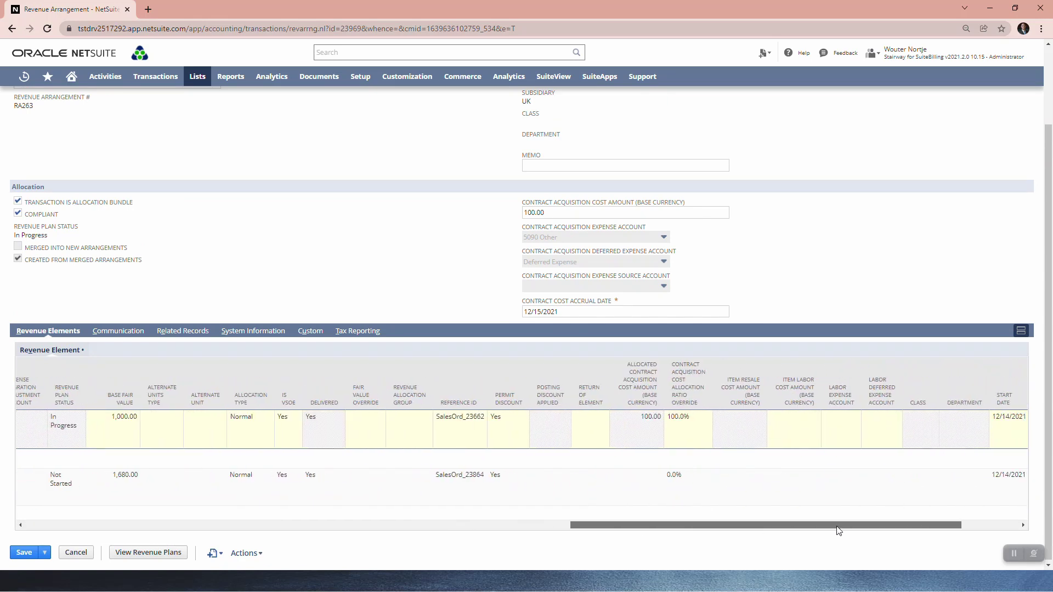
click(747, 421)
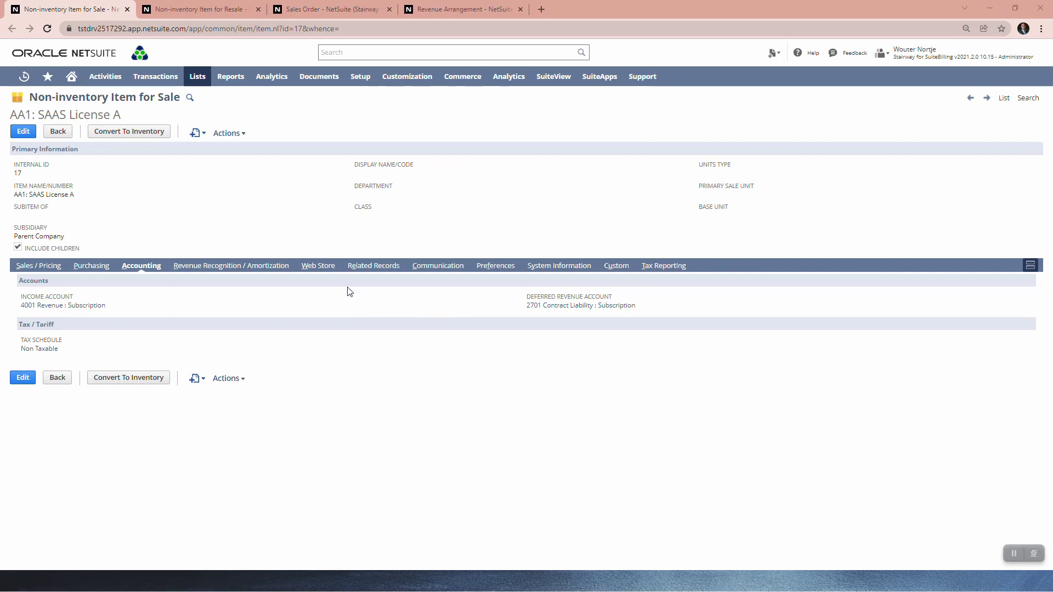
Step: Check the Revenue Element Field Reference, then view the Polycom HD Voice item's 4000, 2700, 6130 accounts
key(alt+Tab)
key(alt+Tab)
key(alt+Tab)
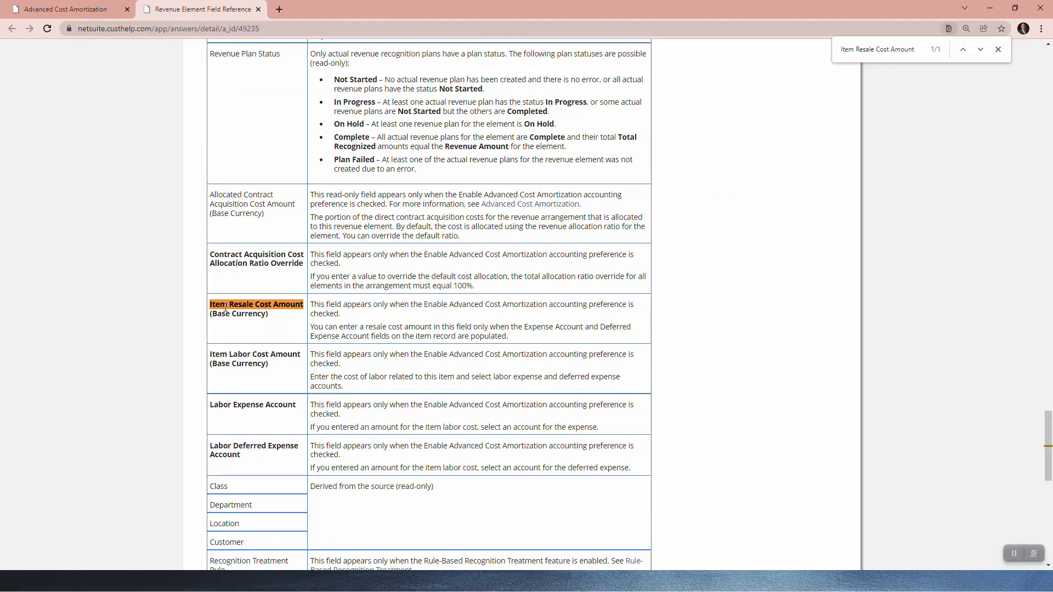
key(alt+Tab)
key(alt+Tab)
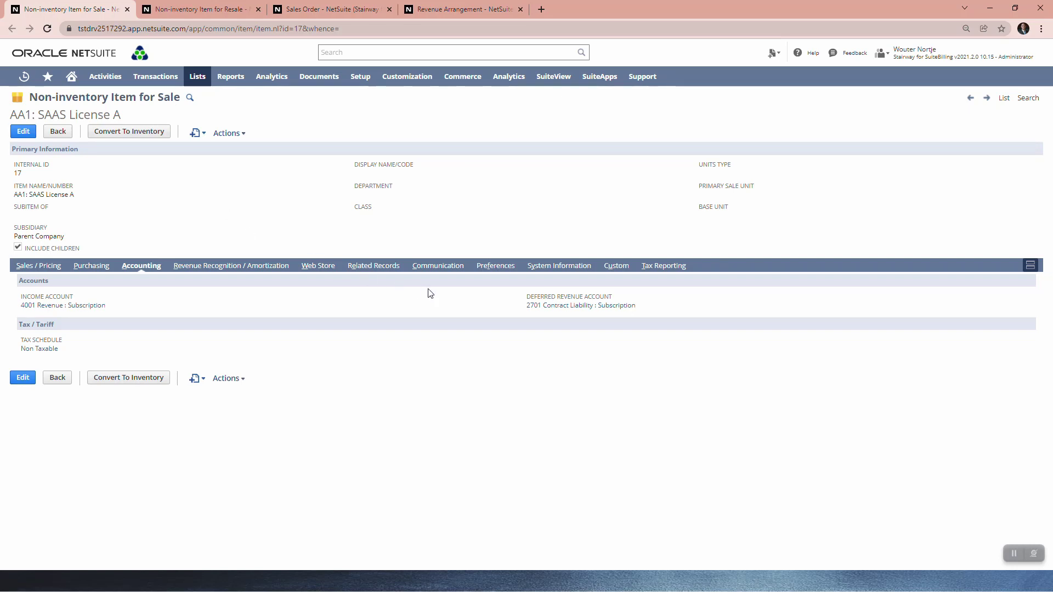
click(185, 6)
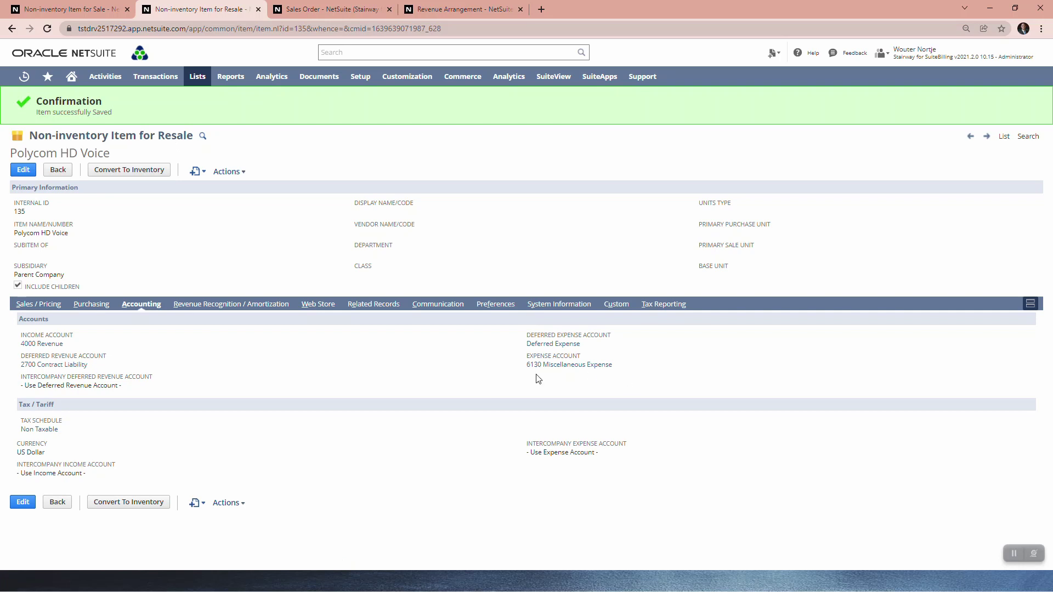
Step: Open RA272 for Edge Systems from sales order SO174 for editing and reveal its cost columns
click(313, 11)
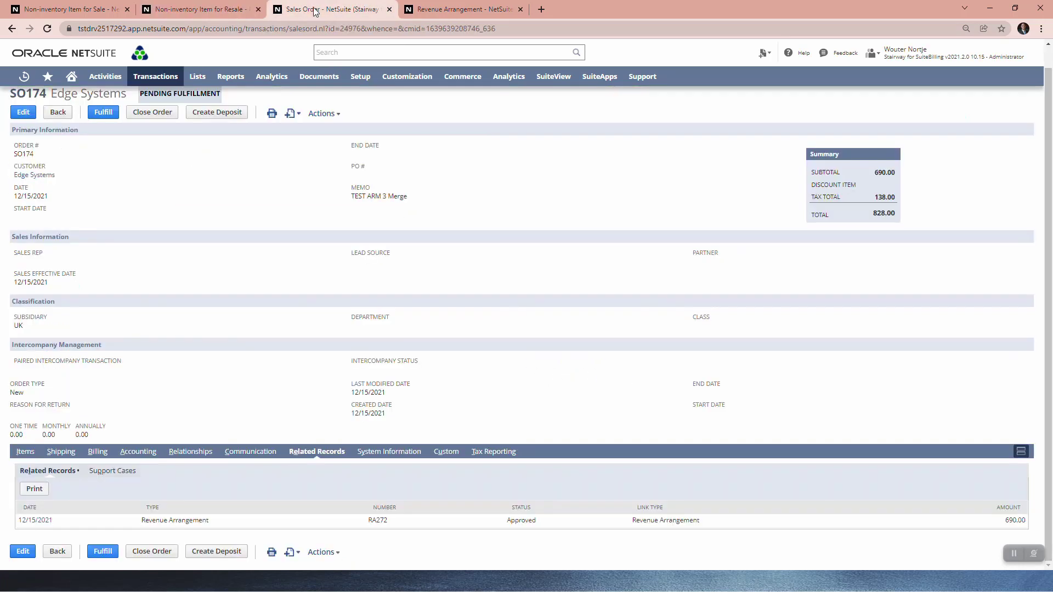
scroll(108, 158, up, 1)
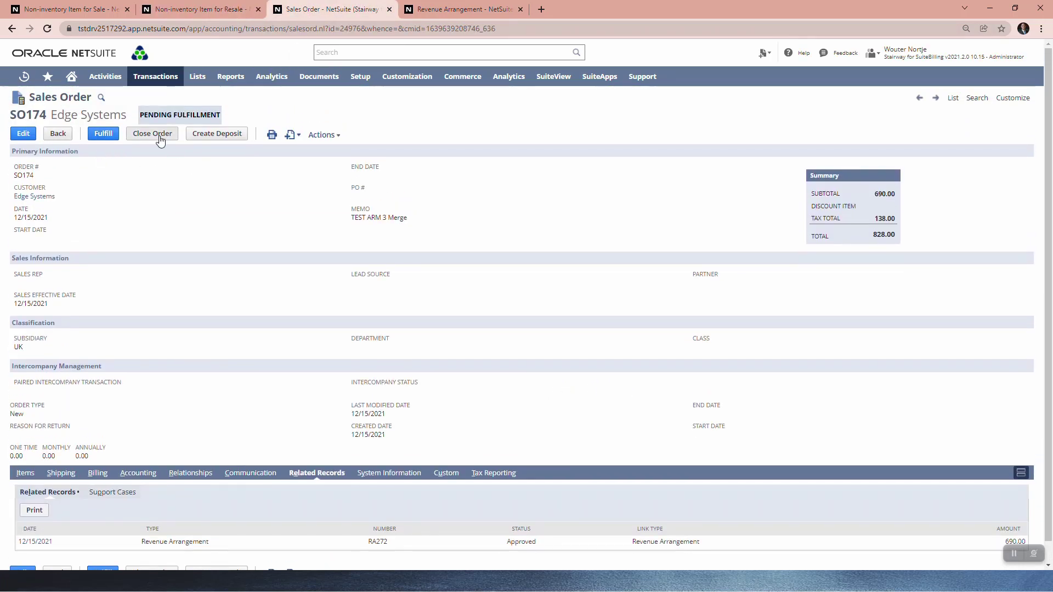
click(454, 10)
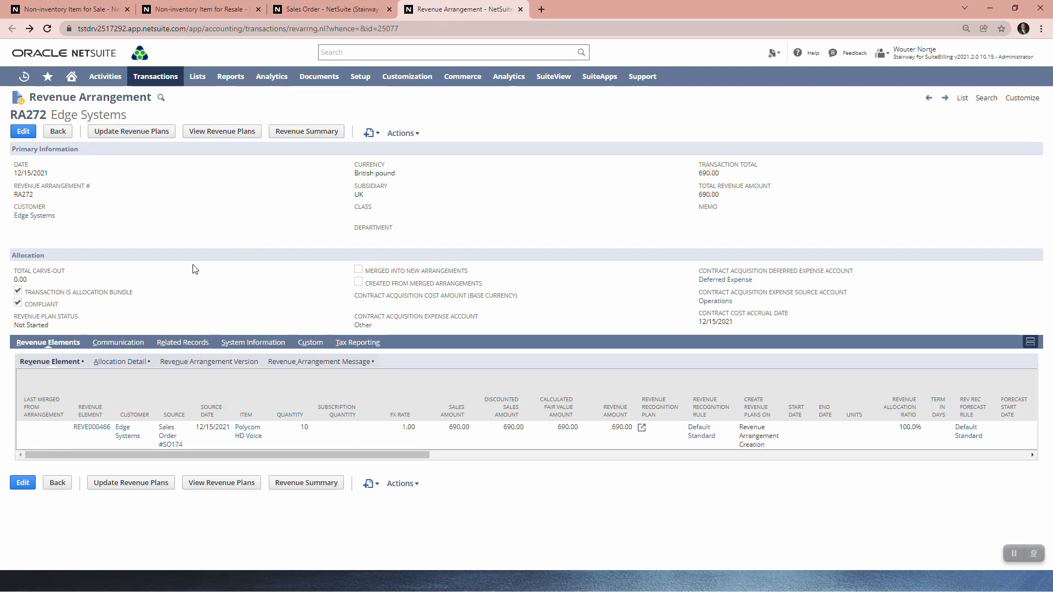
click(24, 132)
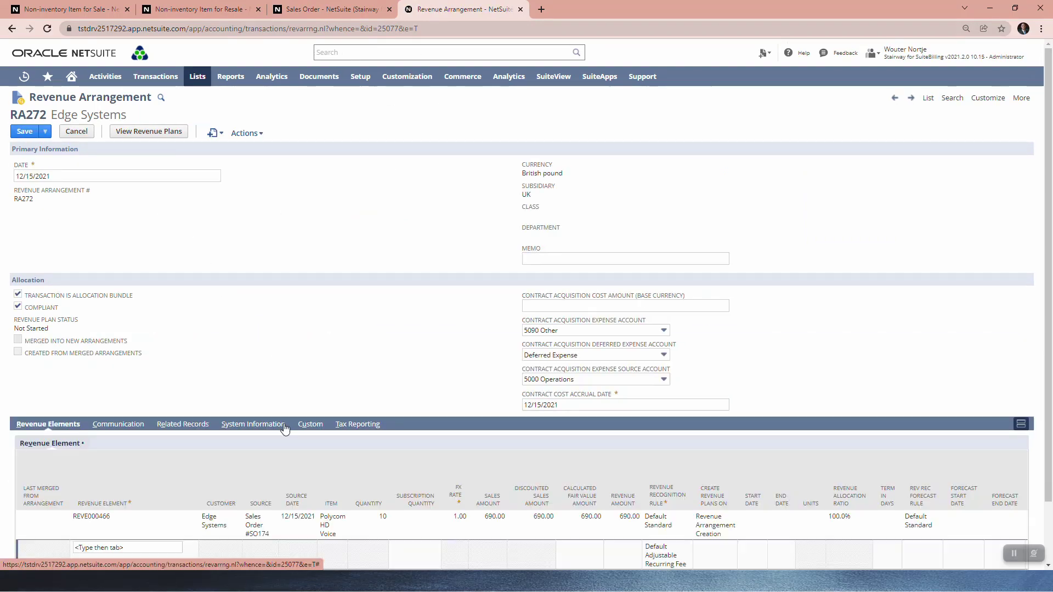
scroll(330, 445, down, 1)
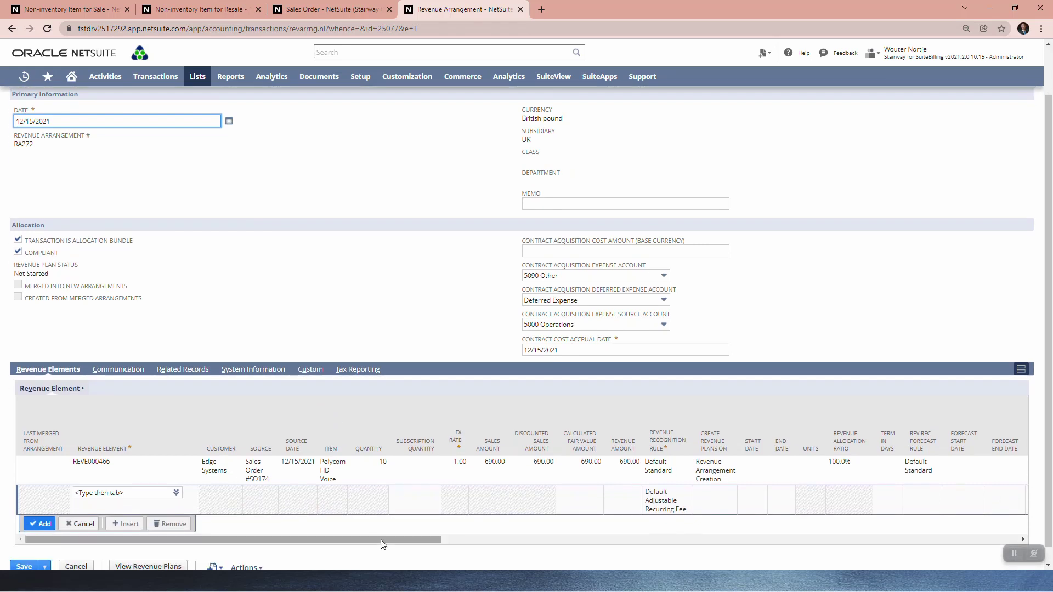
drag(385, 539, 930, 538)
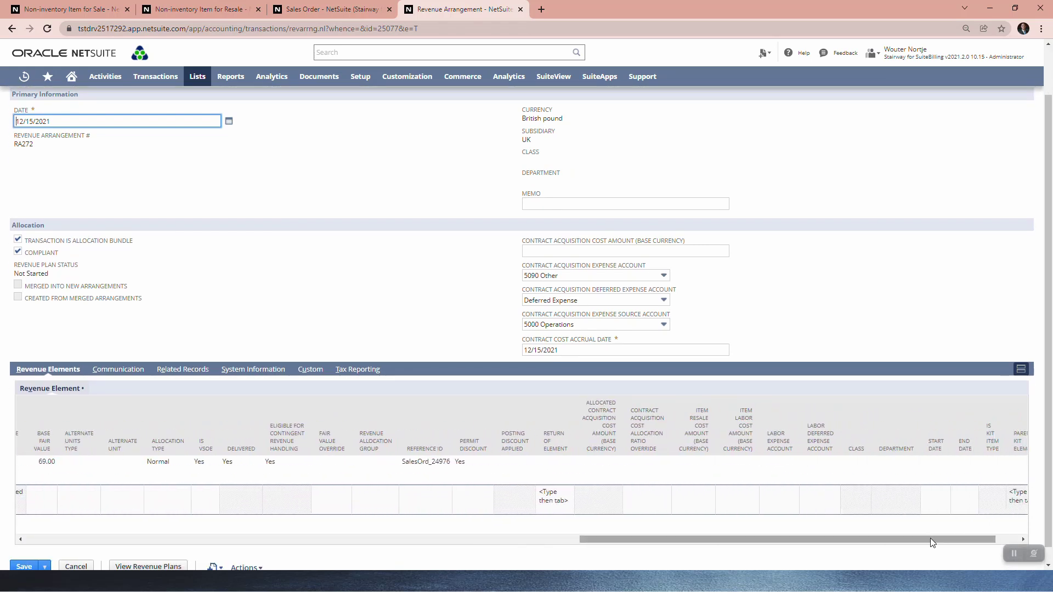
Step: Enter item resale cost 10.00 and item labor cost 20.00 on the revenue element line
click(694, 472)
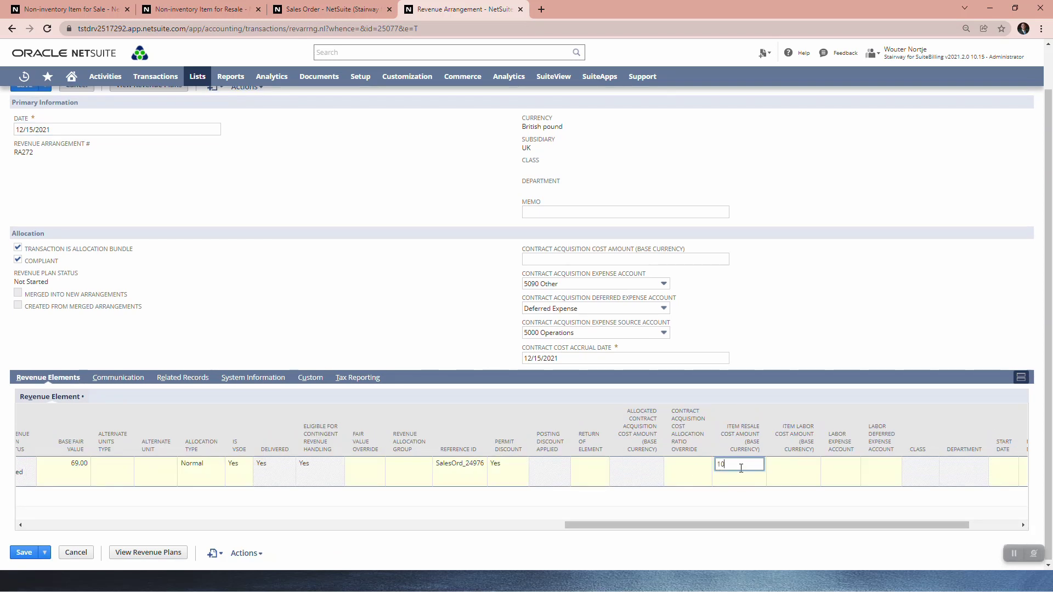
key(Tab)
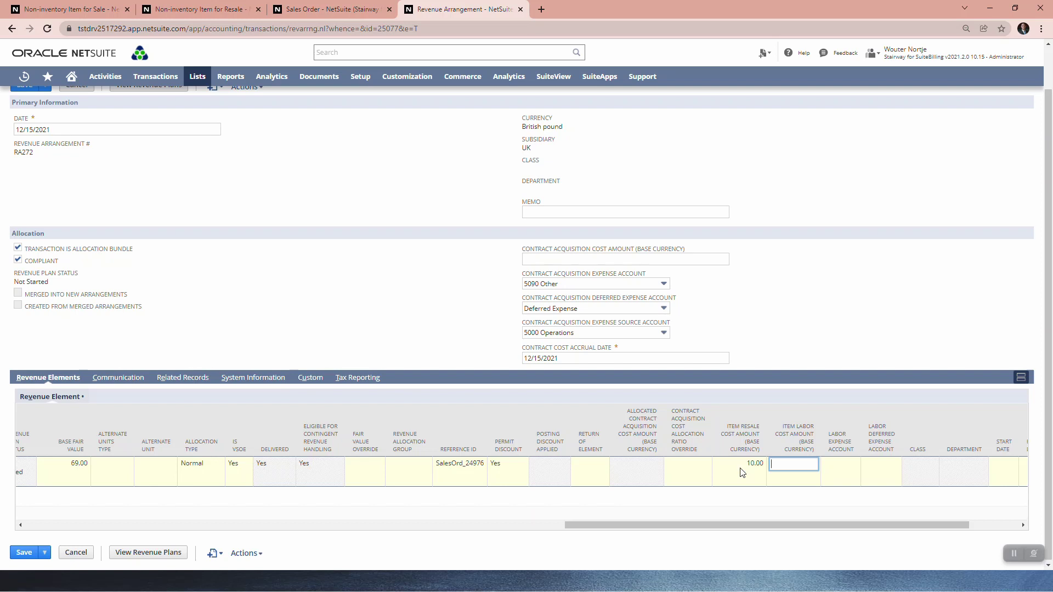
text(10)
key(Tab)
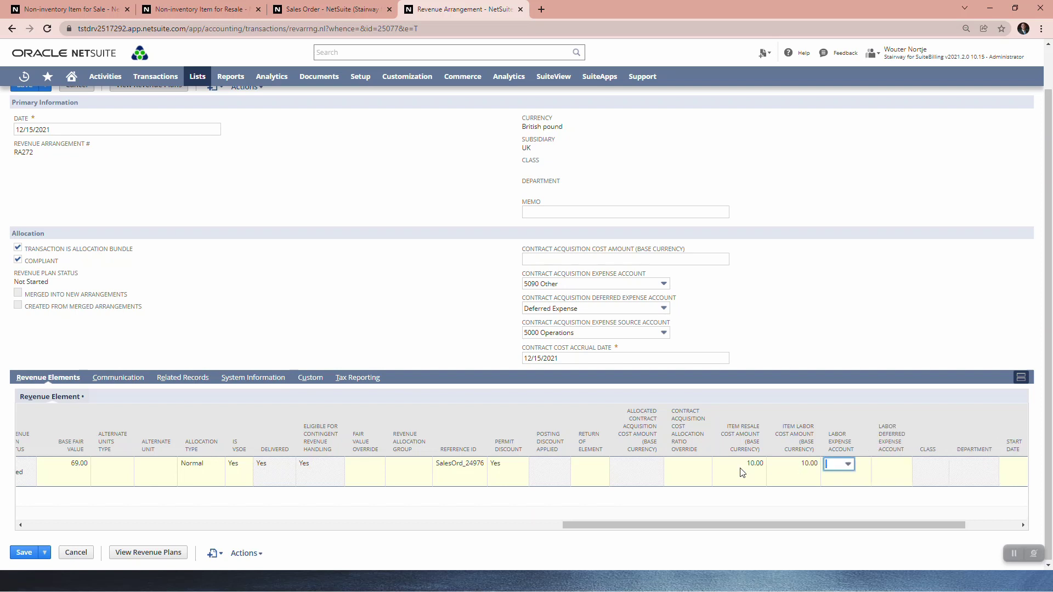
key(shift+Tab)
text(20)
key(Tab)
Step: Set labor expense account 5090 Other and labor deferred expense account Deferred Expense, then commit the line
click(838, 466)
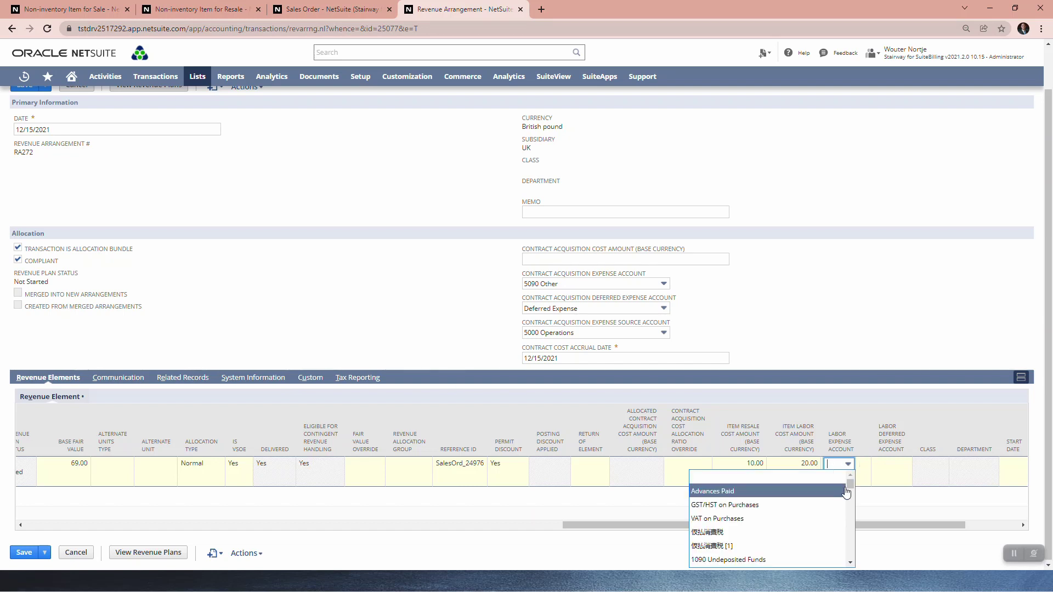
scroll(822, 497, down, 2)
scroll(816, 502, down, 5)
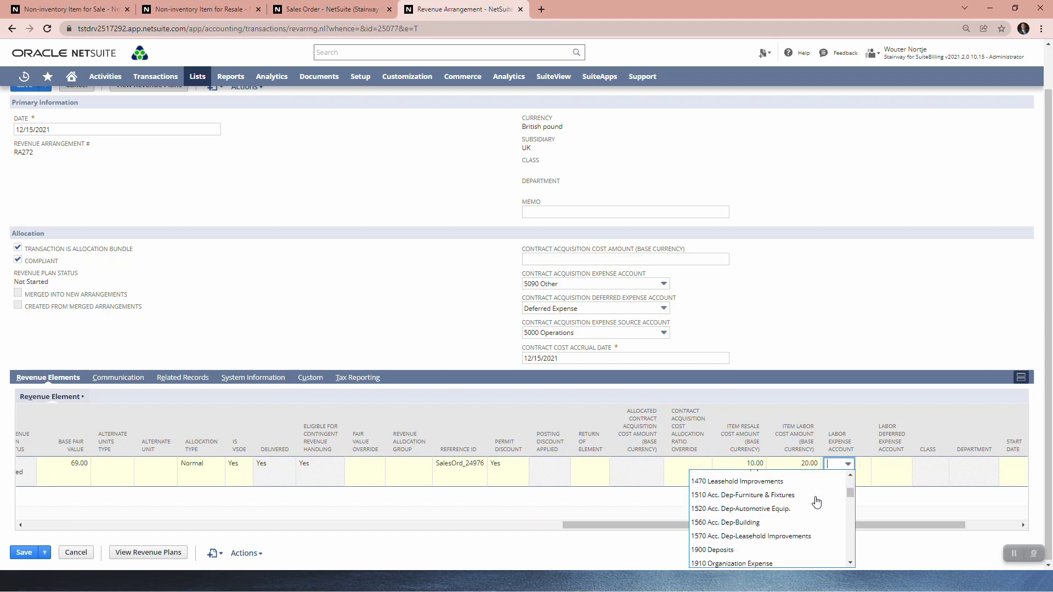
scroll(816, 502, down, 6)
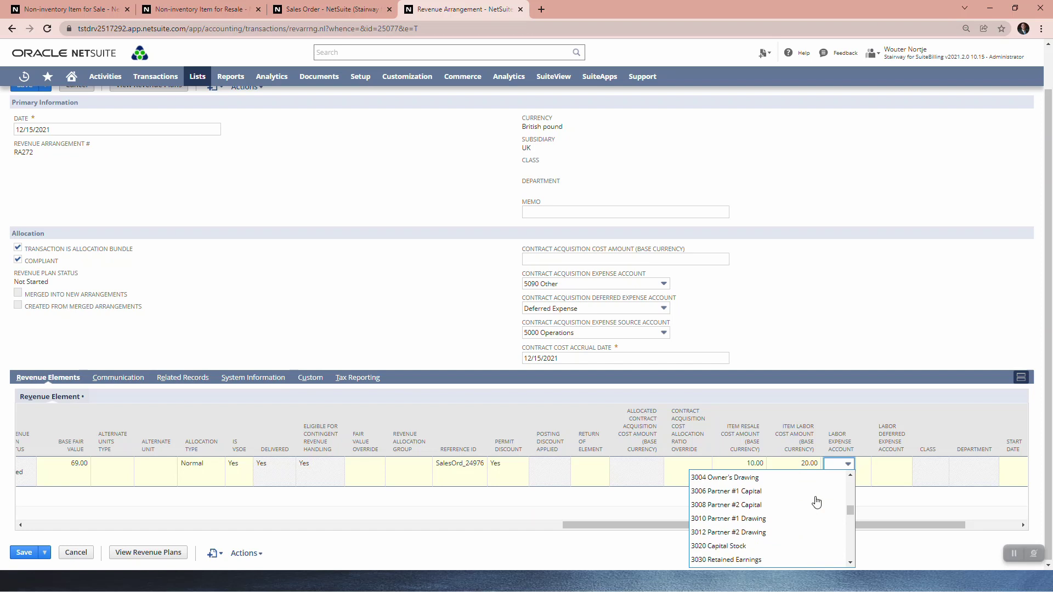
scroll(816, 501, up, 2)
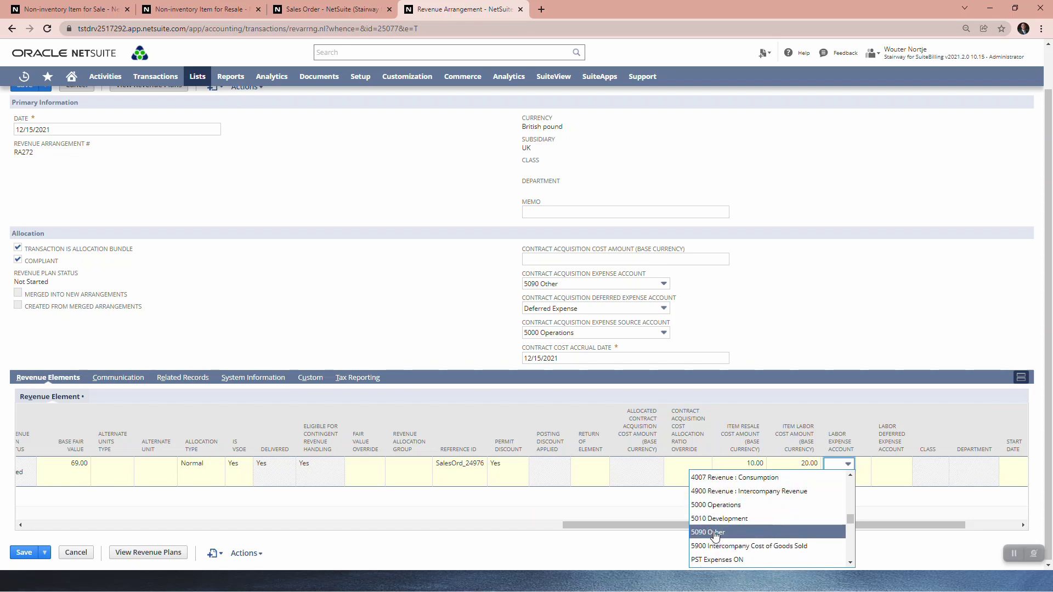
click(713, 532)
click(884, 465)
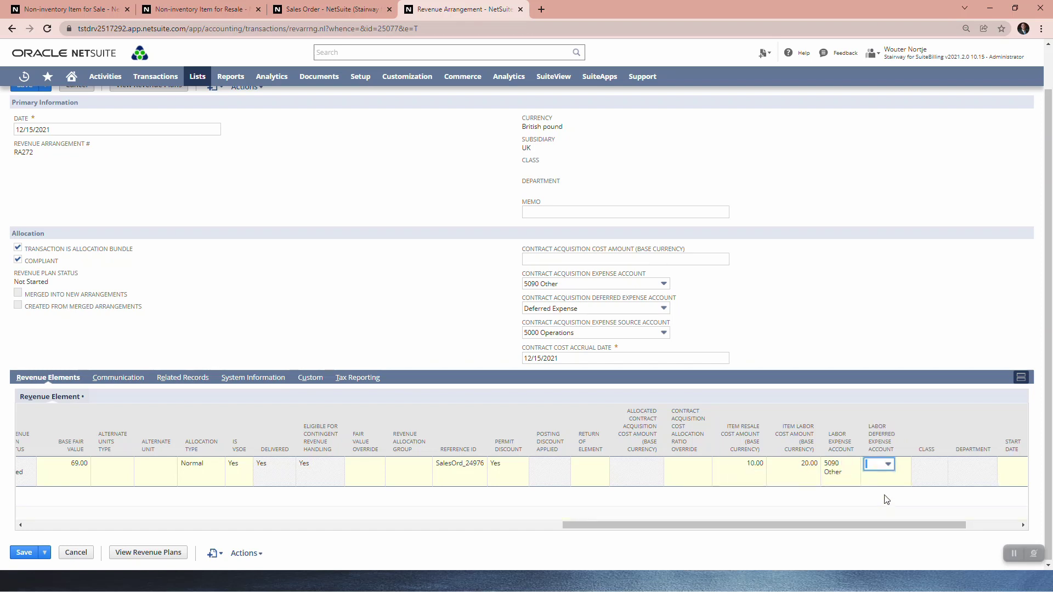
click(887, 466)
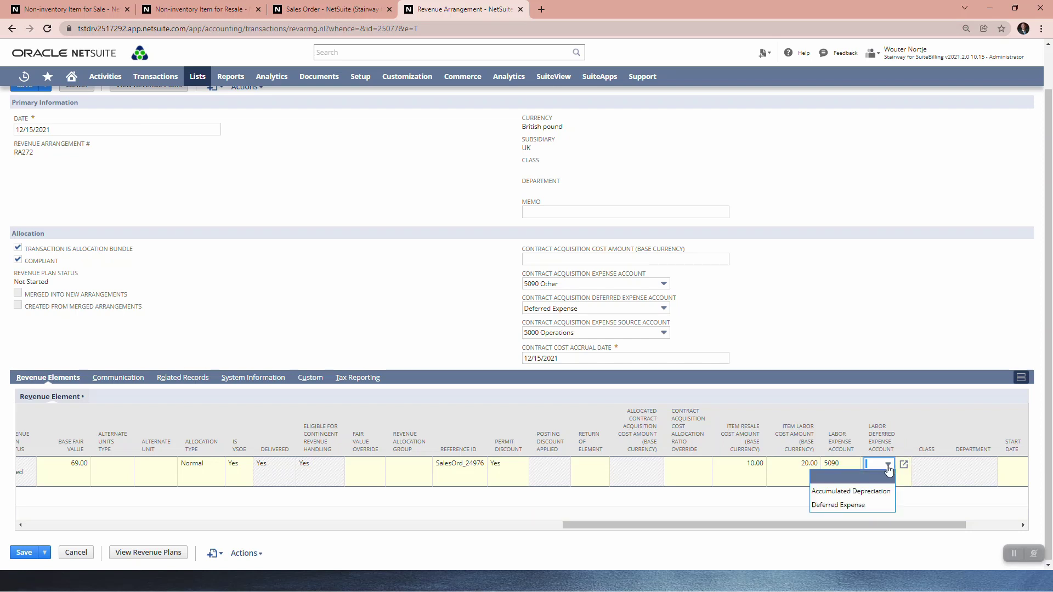
click(853, 505)
key(Tab)
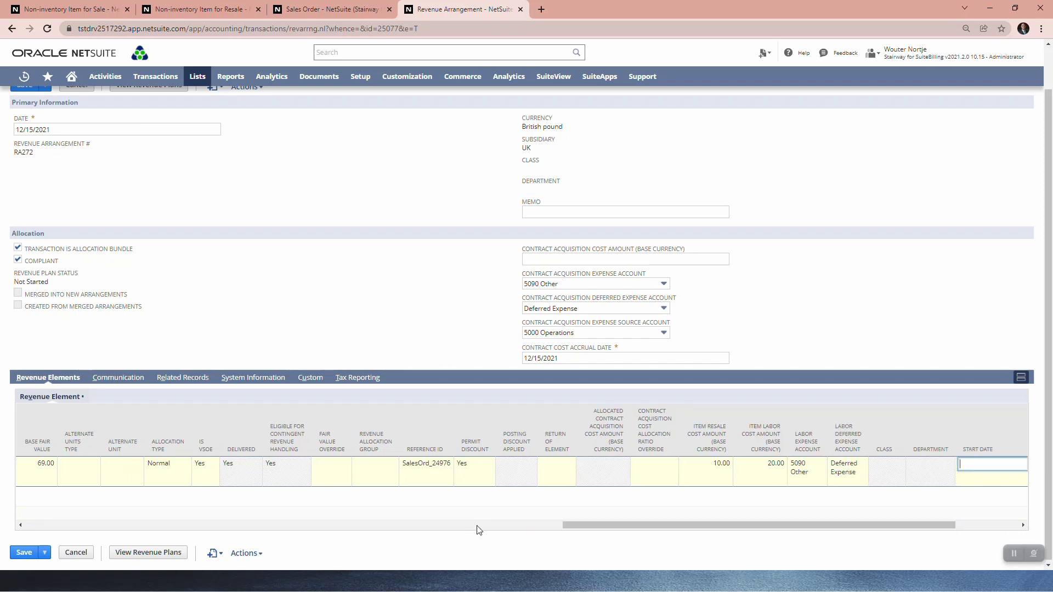
drag(579, 524, 2, 549)
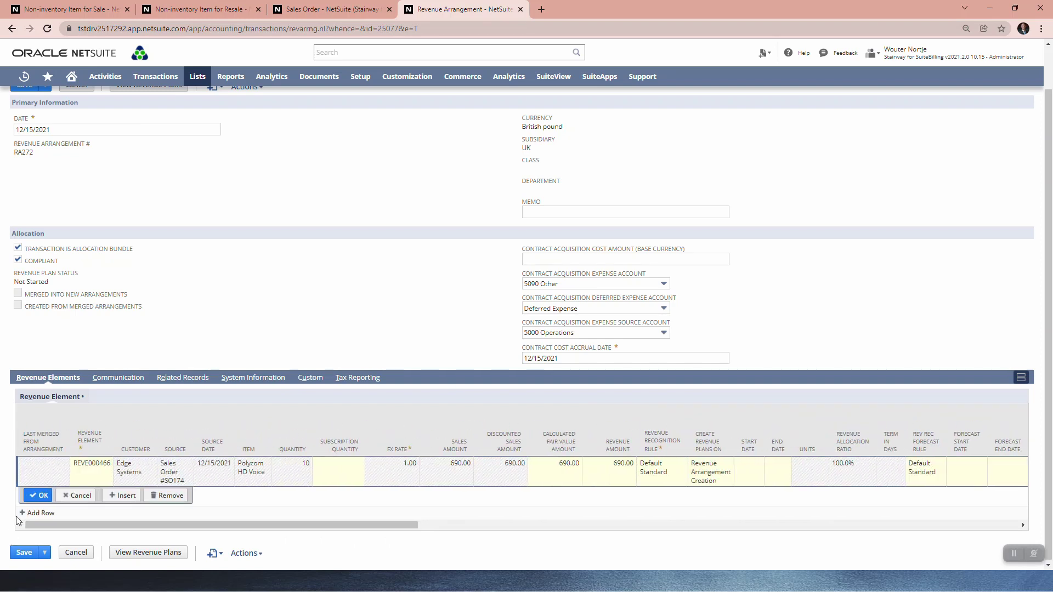
click(36, 495)
Step: Save revenue arrangement RA272 with its 690.00 revenue element line
scroll(123, 341, up, 1)
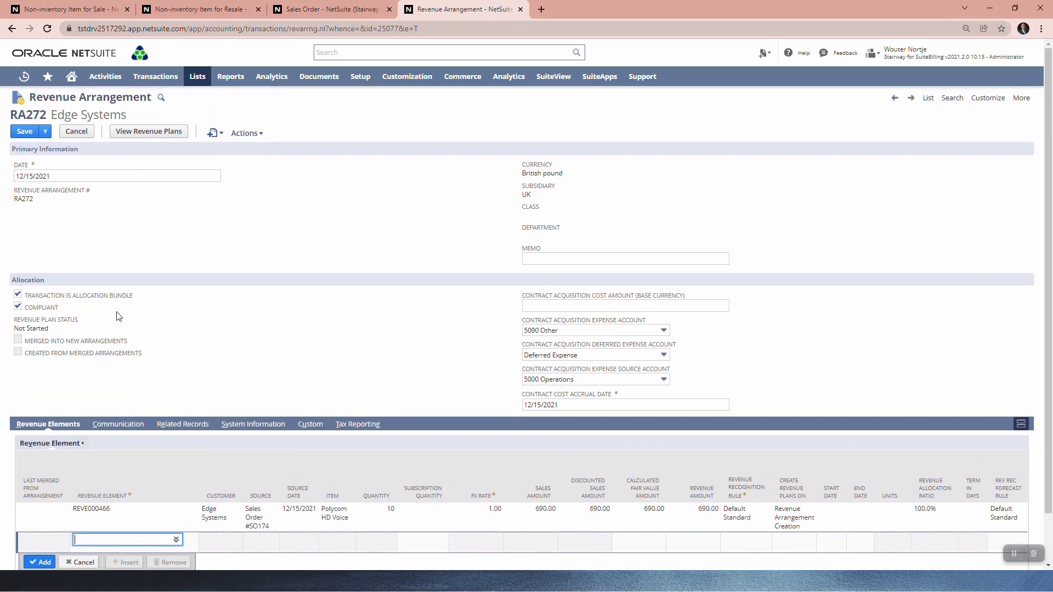
click(22, 132)
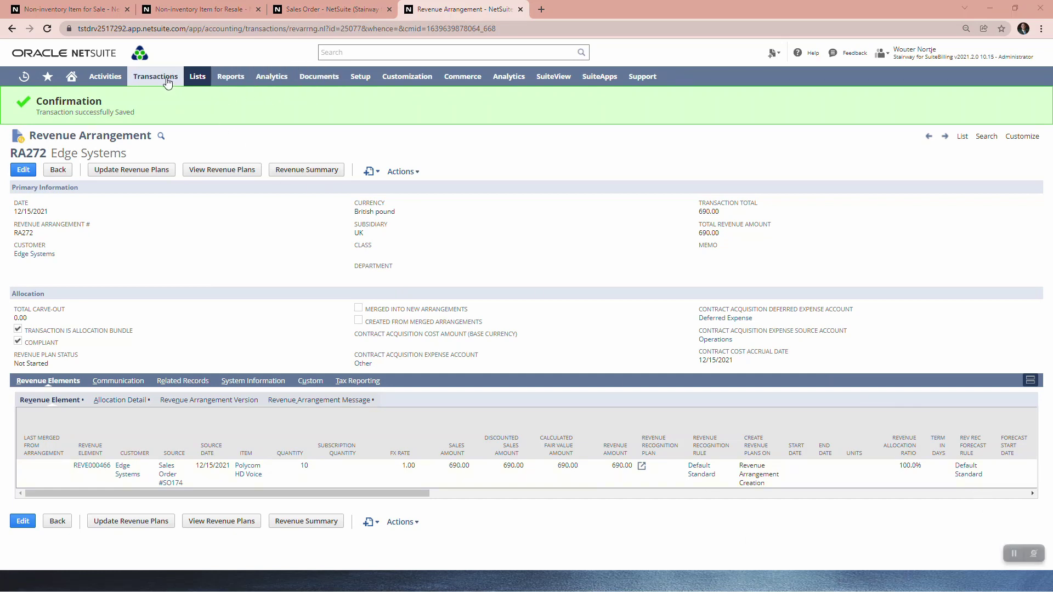
Step: Review pending journal JE215 with 20.00 labor and 10.00 resale costs, then return to RA272
mouse_move(163, 77)
mouse_move(189, 324)
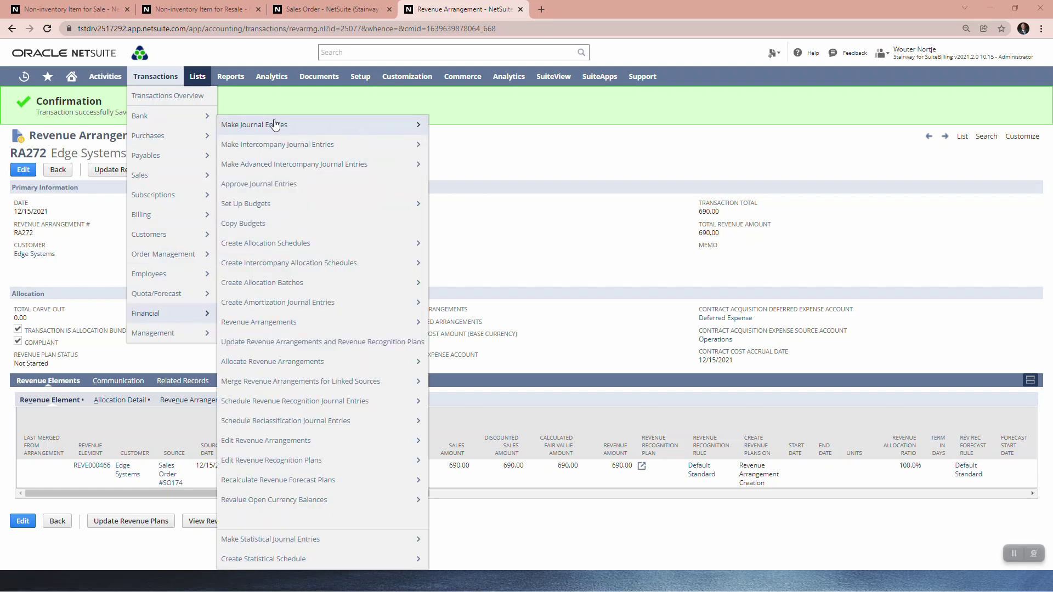
mouse_move(275, 124)
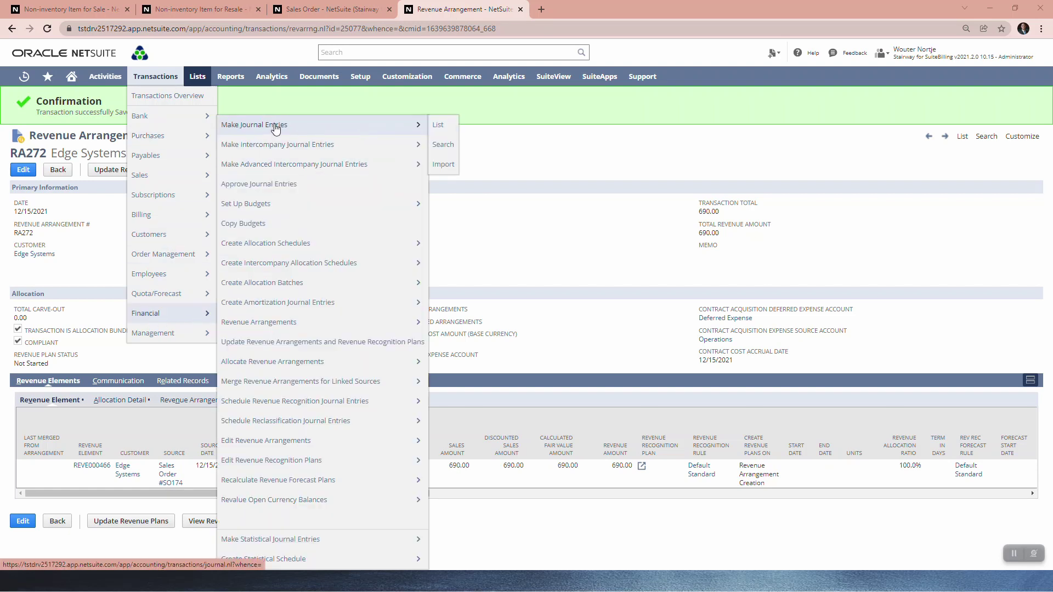
middle_click(447, 130)
click(568, 14)
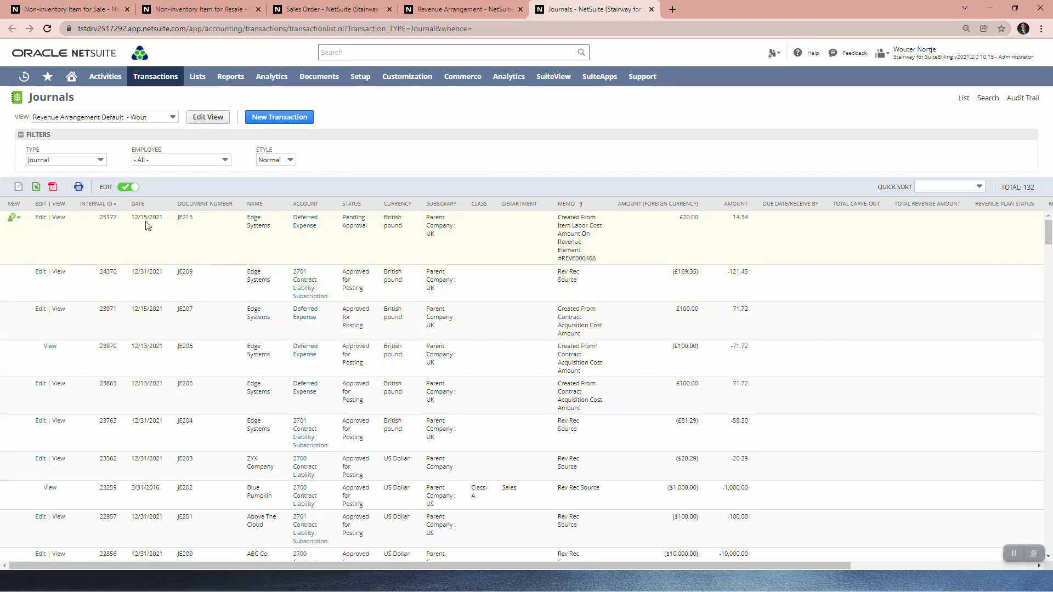
click(59, 218)
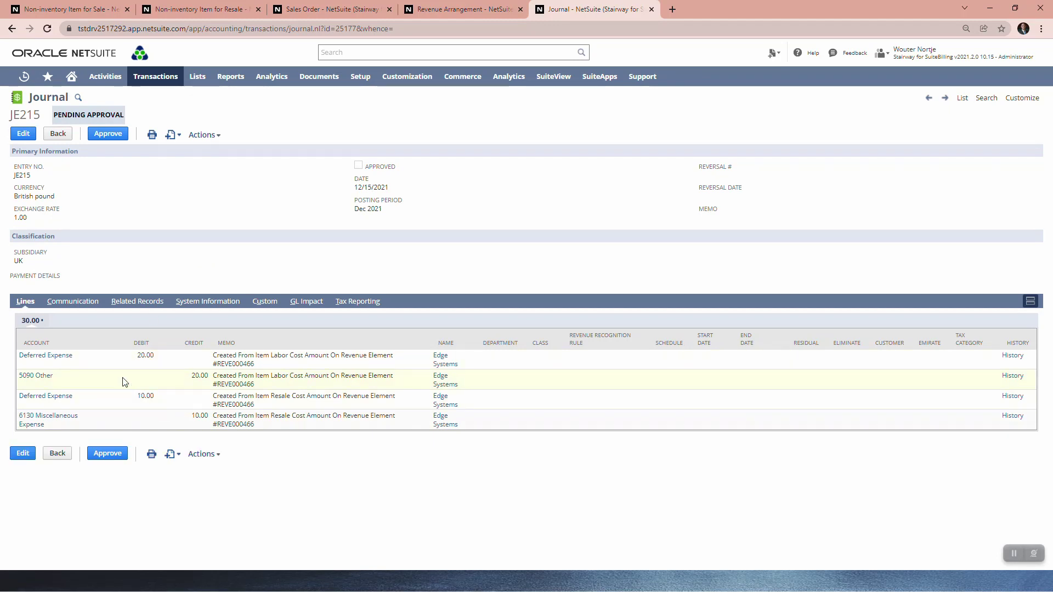
click(453, 7)
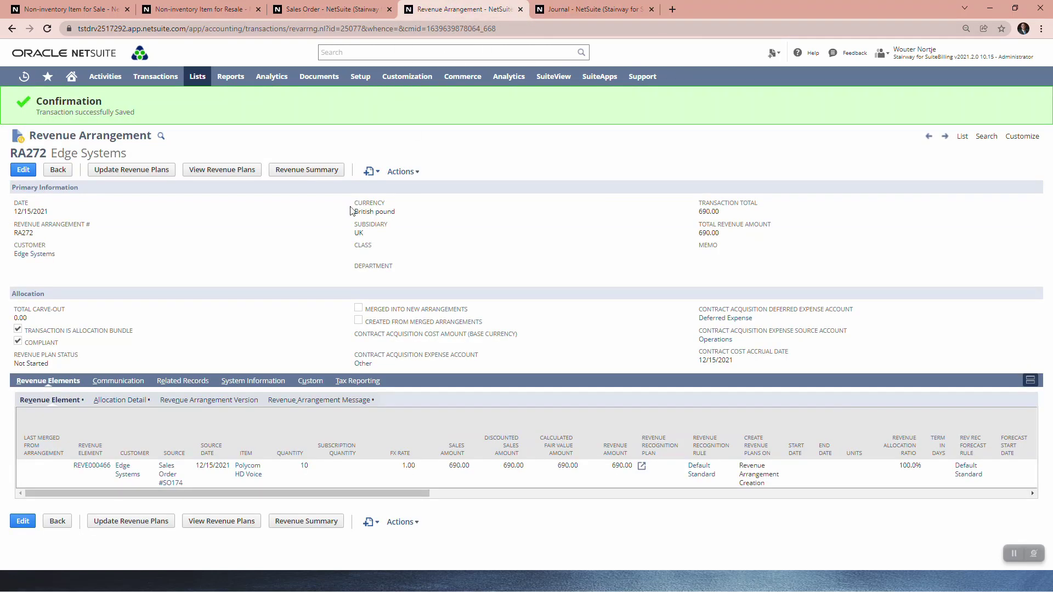
Step: Open revenue plan RRPL000780's cost amortization showing Dec 2021 resale 10.00 and labor 20.00
click(199, 170)
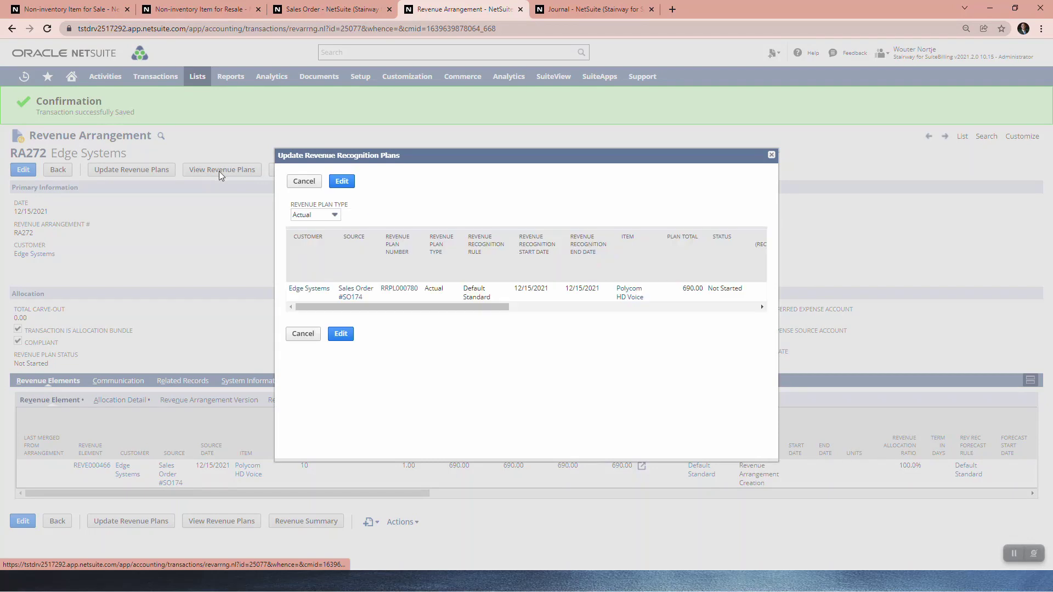
click(400, 288)
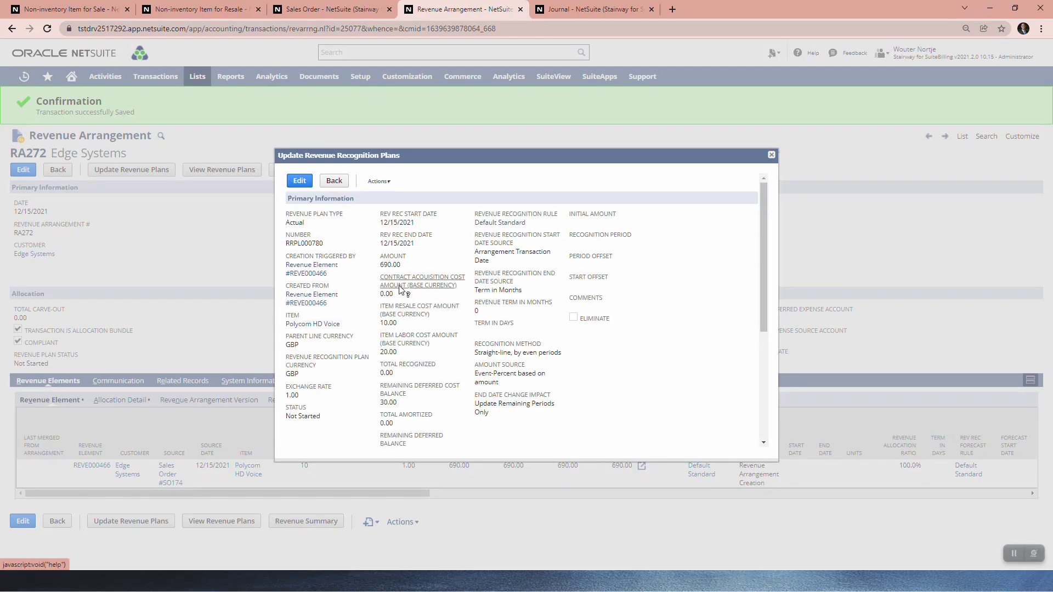
scroll(401, 286, down, 4)
click(411, 340)
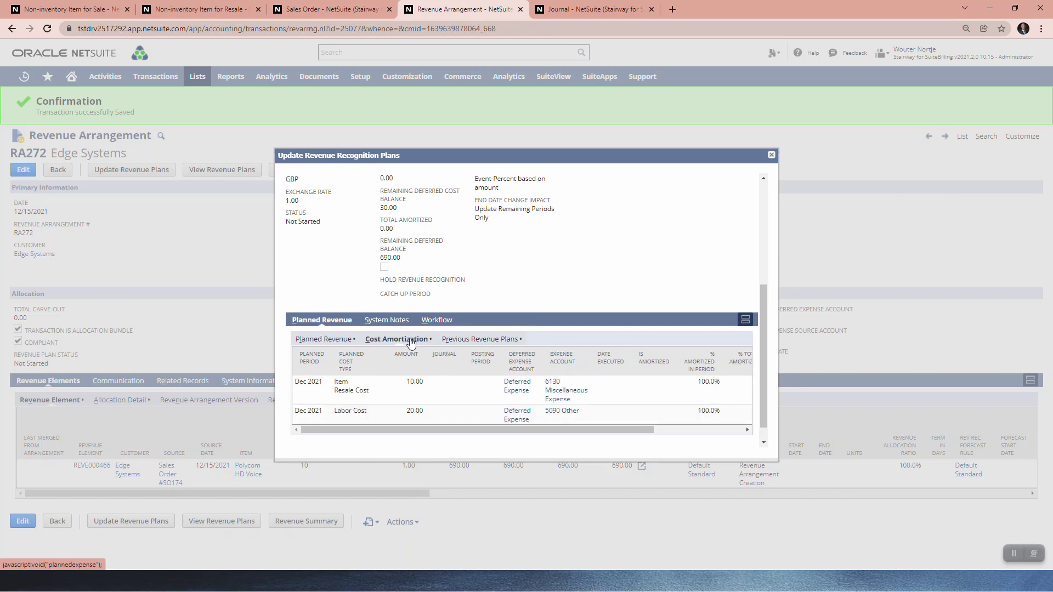
scroll(419, 387, down, 1)
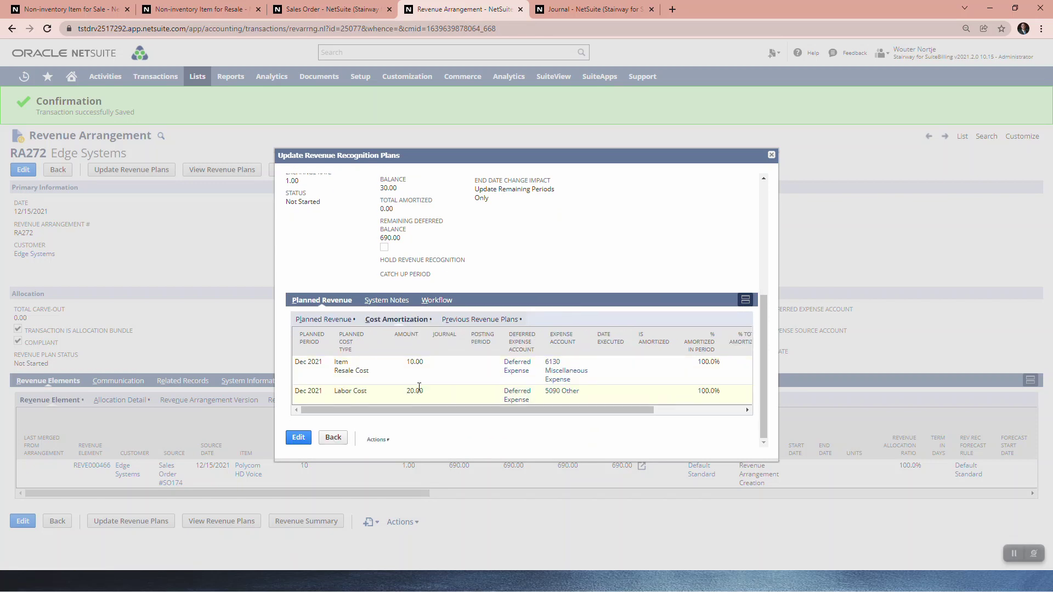